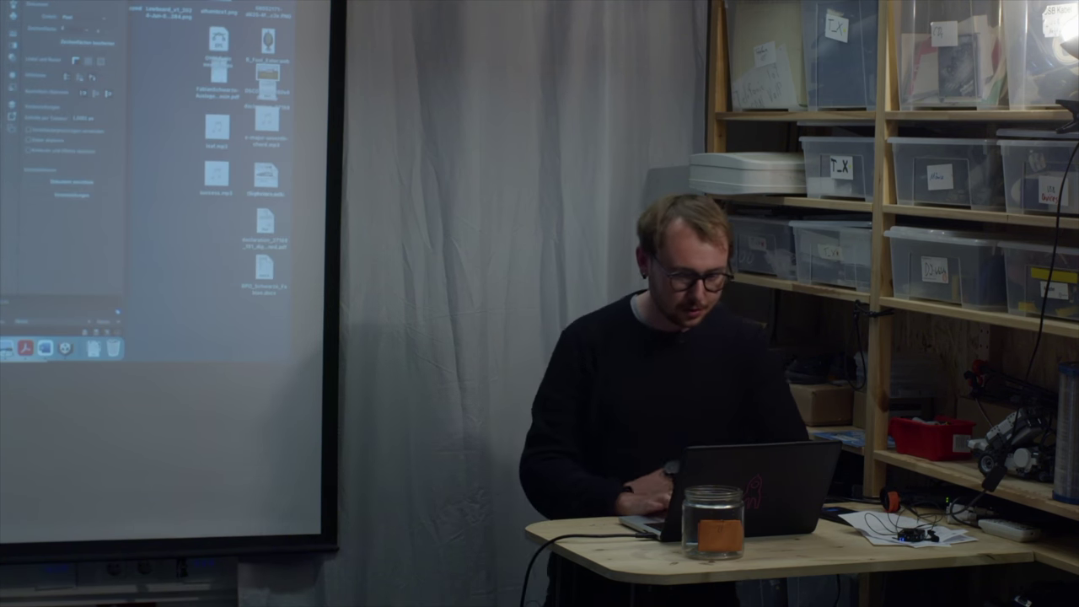
Zoom in on the tulip_BG_Platforms artwork in Illustrator, then return to Unity
key("super+Tab")
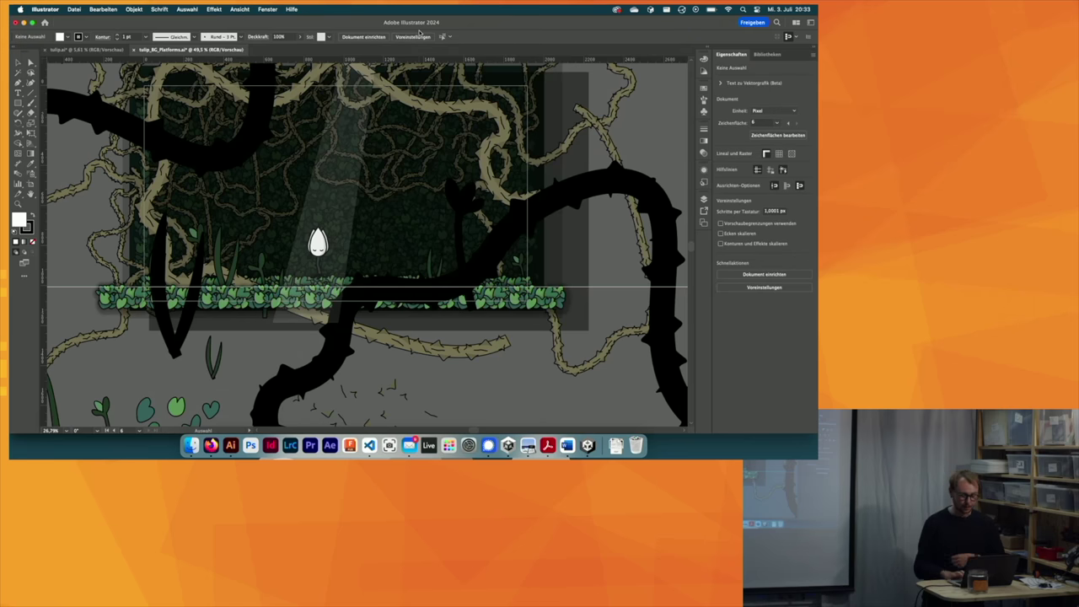
scroll(381, 175, "up", 2)
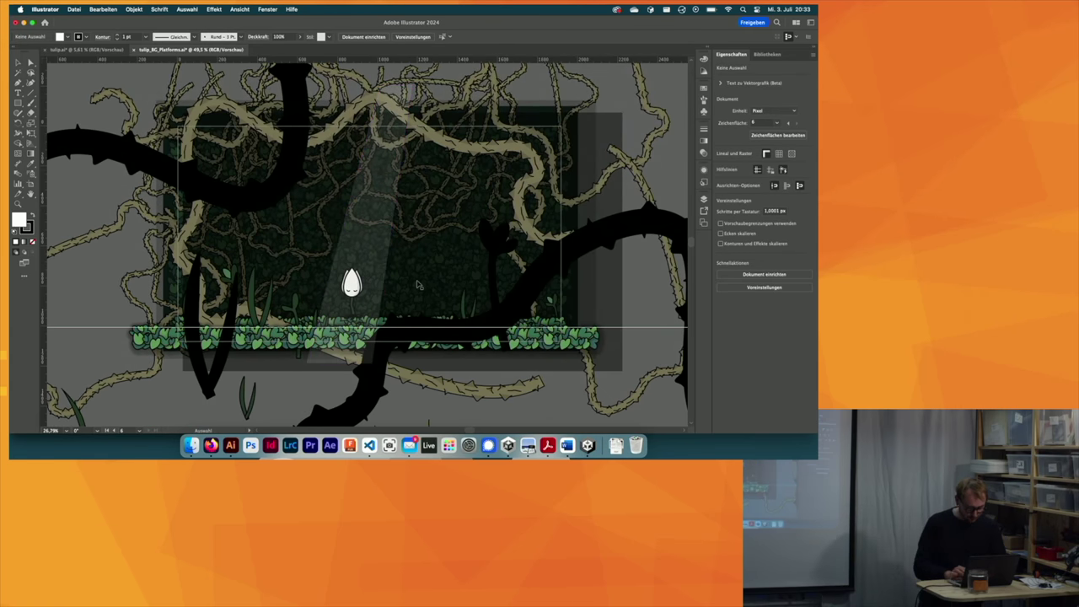
scroll(381, 175, "up", 2)
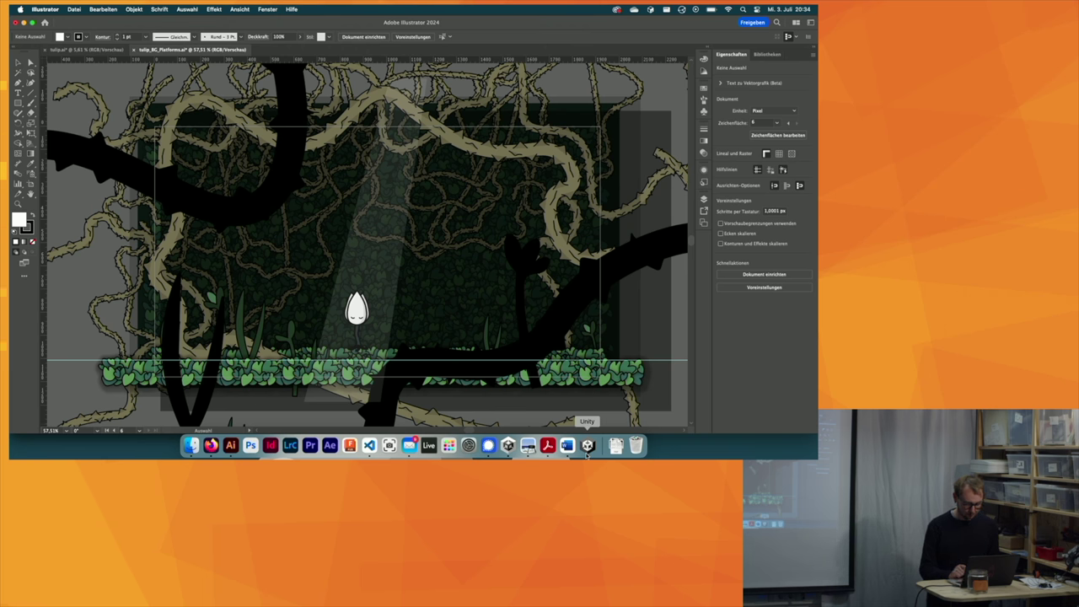
left_click(588, 447)
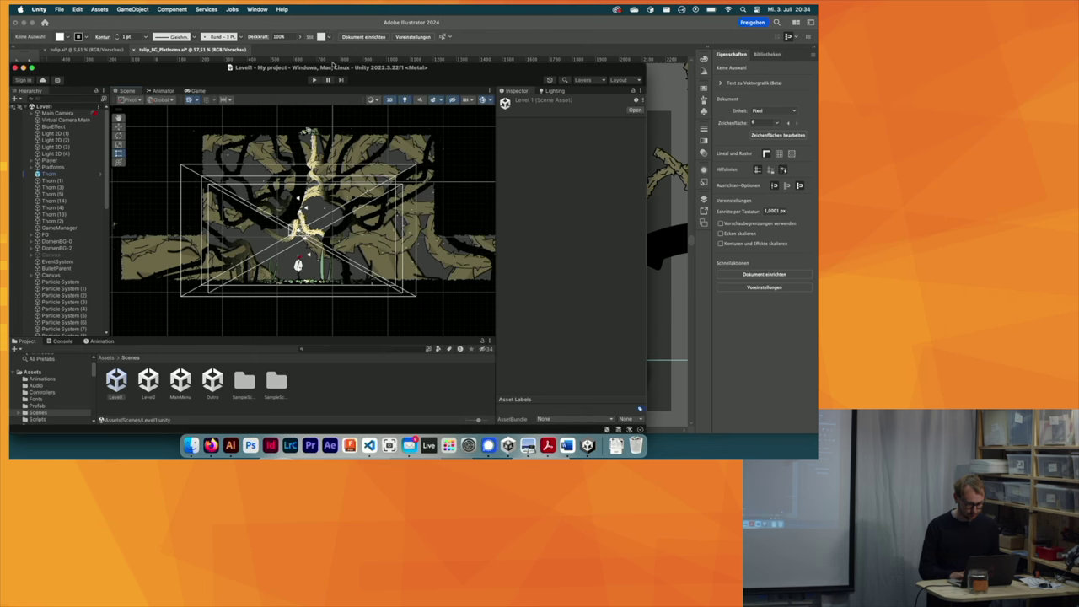
Maximize Unity, frame the Level1 scene around the tulip, and turn off 2D mode
double_click(247, 71)
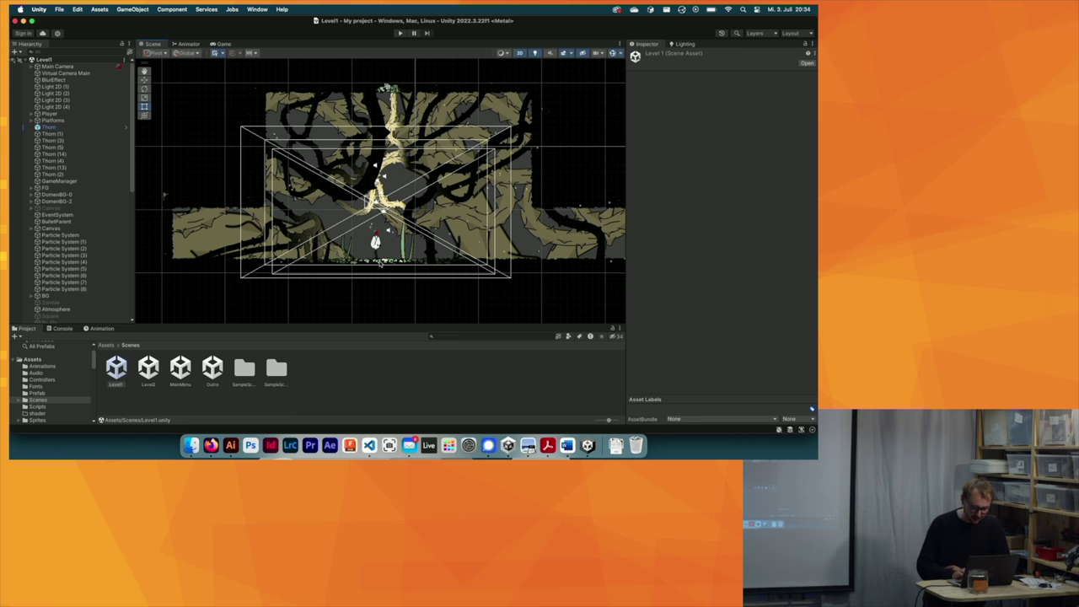
scroll(380, 264, "up", 1)
scroll(380, 263, "up", 2)
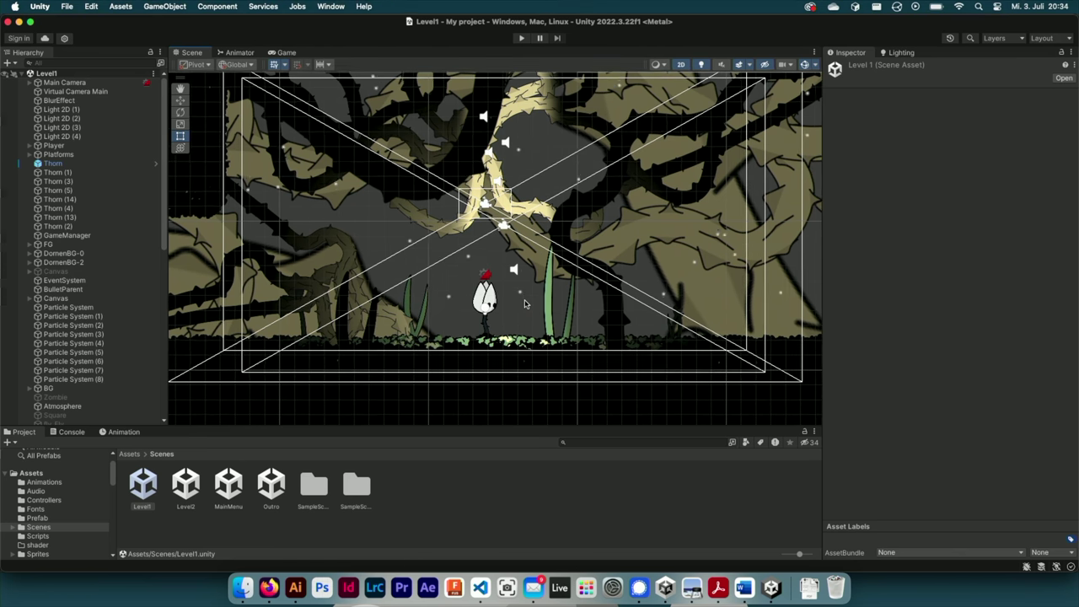
mouse_move(525, 303)
middle_mouse_down()
mouse_move(495, 330)
mouse_move(546, 343)
middle_mouse_up()
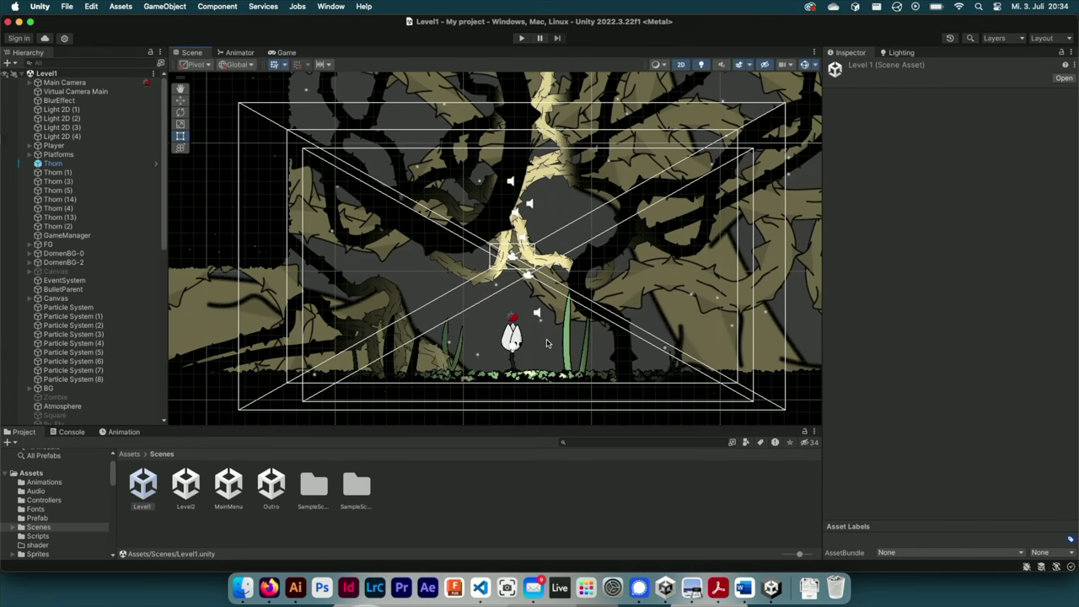
scroll(547, 343, "down", 2)
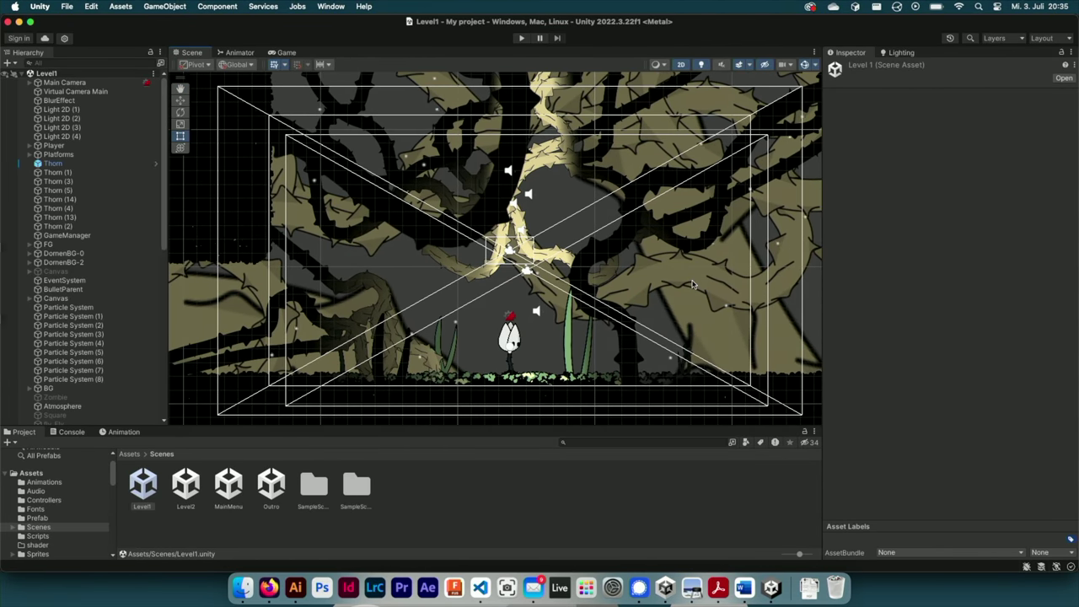
middle_click_drag(689, 304, 669, 296)
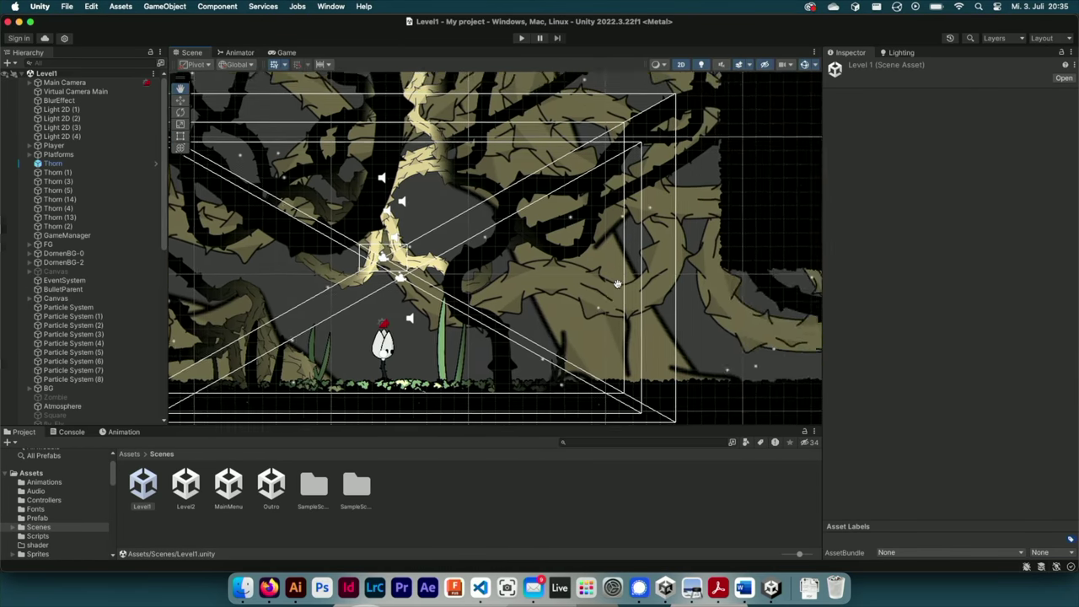
left_click(680, 65)
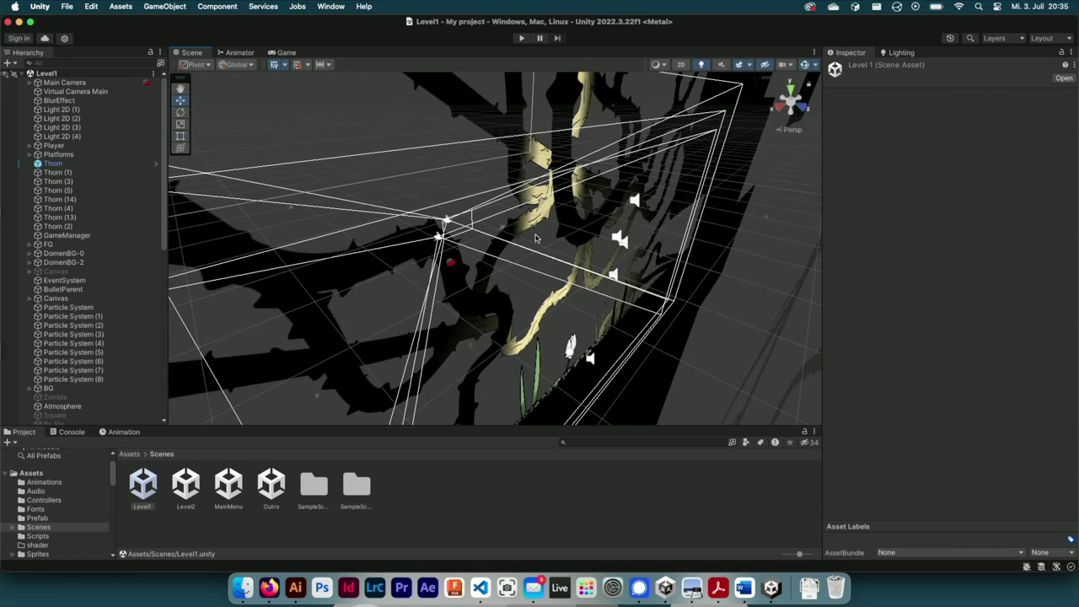
Orbit around Level1's depth layers with nothing selected, then enter Play mode
mouse_move(625, 287)
left_mouse_down("alt")
mouse_move(648, 293)
mouse_move(539, 290)
left_mouse_up("alt")
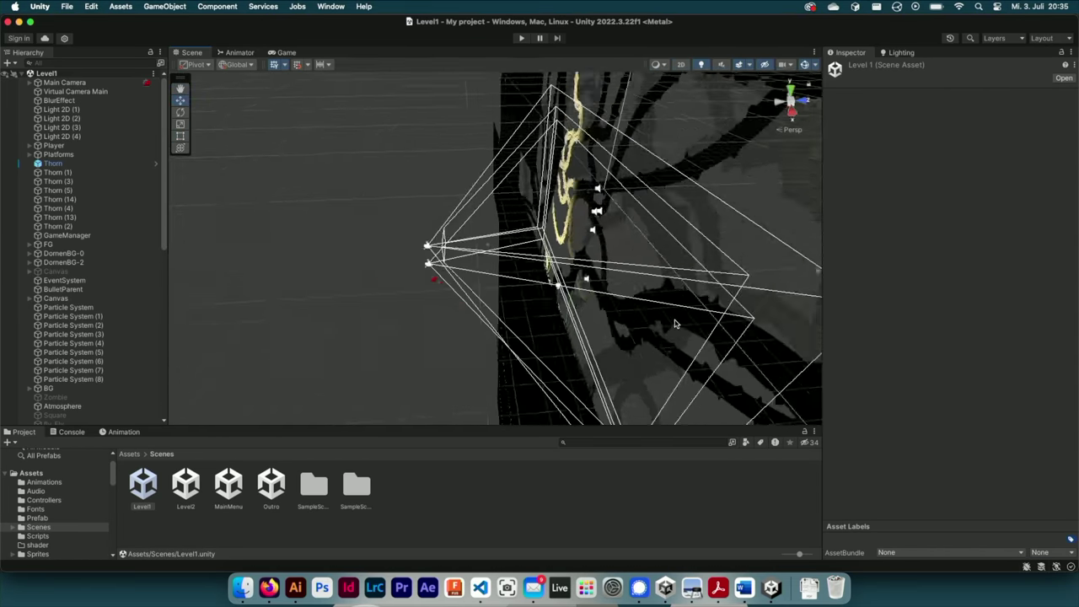
scroll(540, 290, "up", 5)
mouse_move(540, 290)
left_mouse_down("alt")
mouse_move(750, 242)
mouse_move(759, 251)
left_mouse_up("alt")
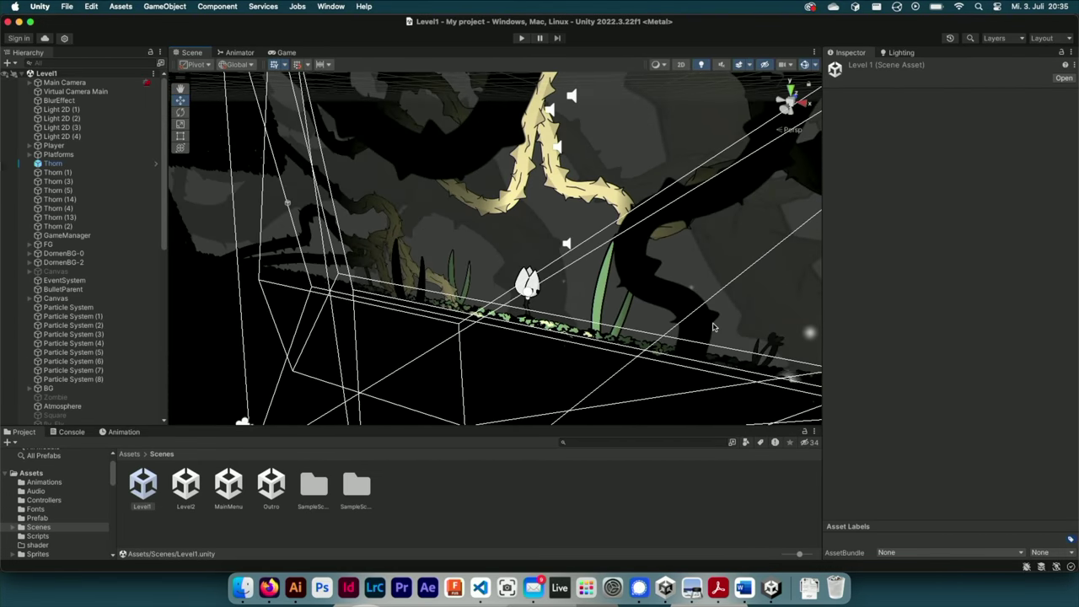
scroll(700, 304, "down", 5)
left_click(692, 285)
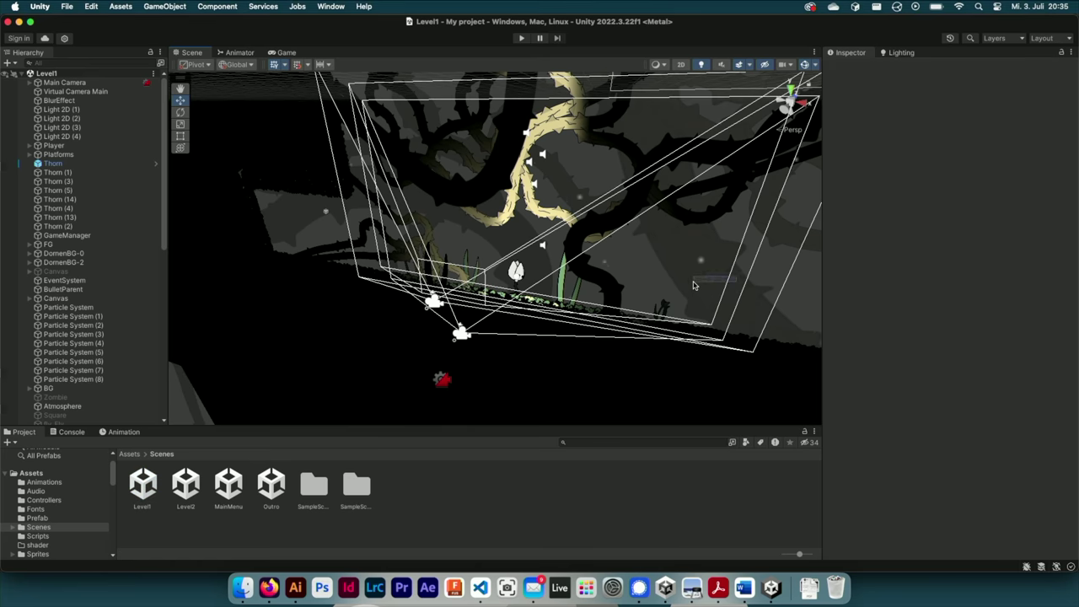
mouse_move(742, 284)
left_mouse_down("alt")
mouse_move(812, 239)
mouse_move(729, 293)
left_mouse_up("alt")
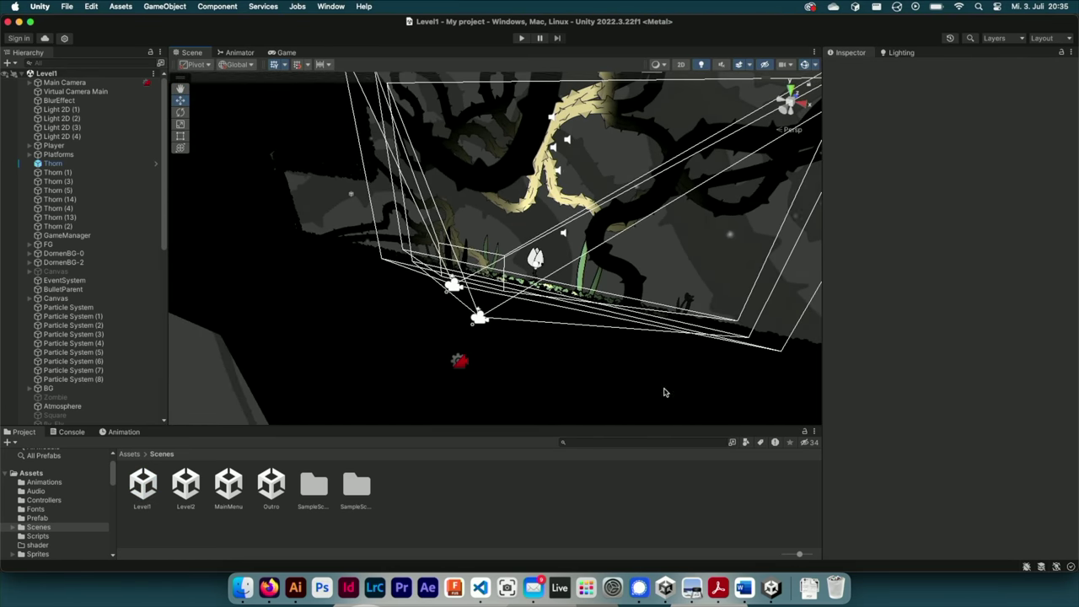
mouse_move(594, 268)
left_mouse_down("alt")
mouse_move(811, 217)
mouse_move(722, 285)
mouse_move(751, 281)
left_mouse_up("alt")
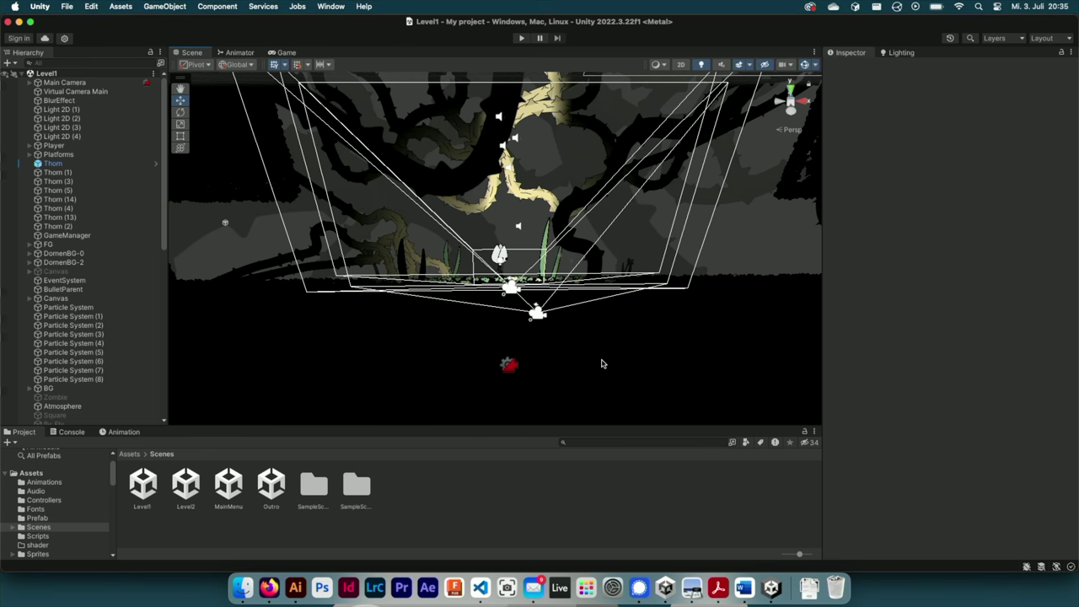
left_click(522, 38)
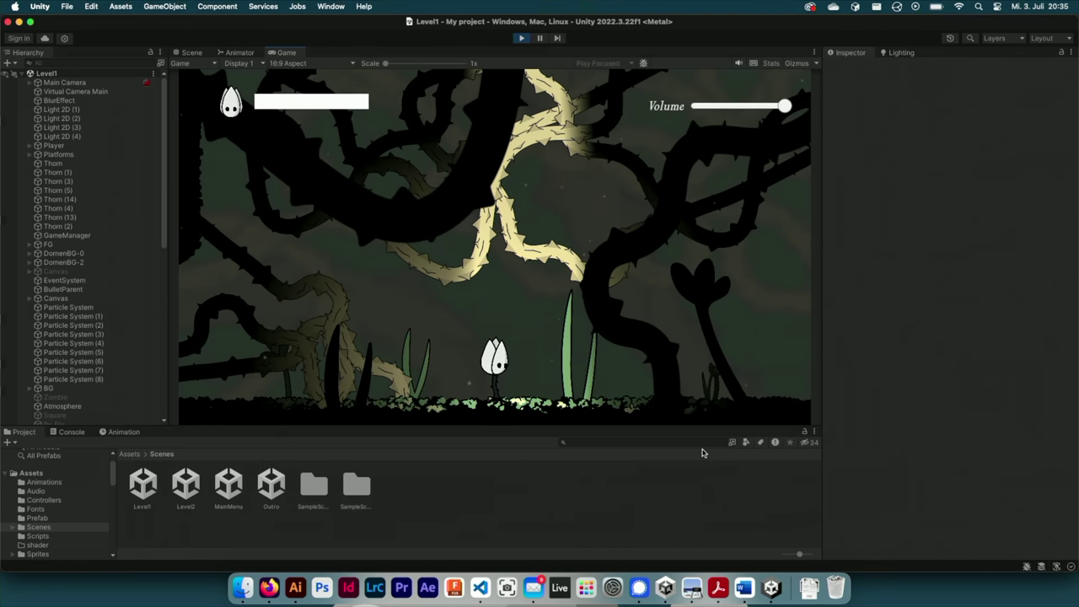
Walk the tulip into the thorns, then restart via Grow and Skip in the TULIP menu
key("Right")
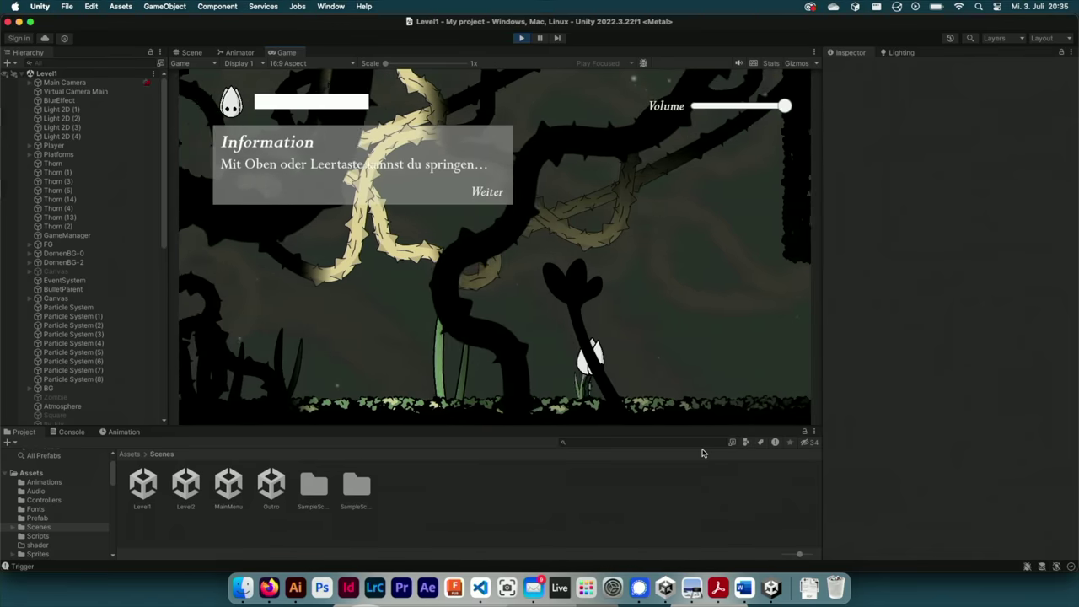
key("Left")
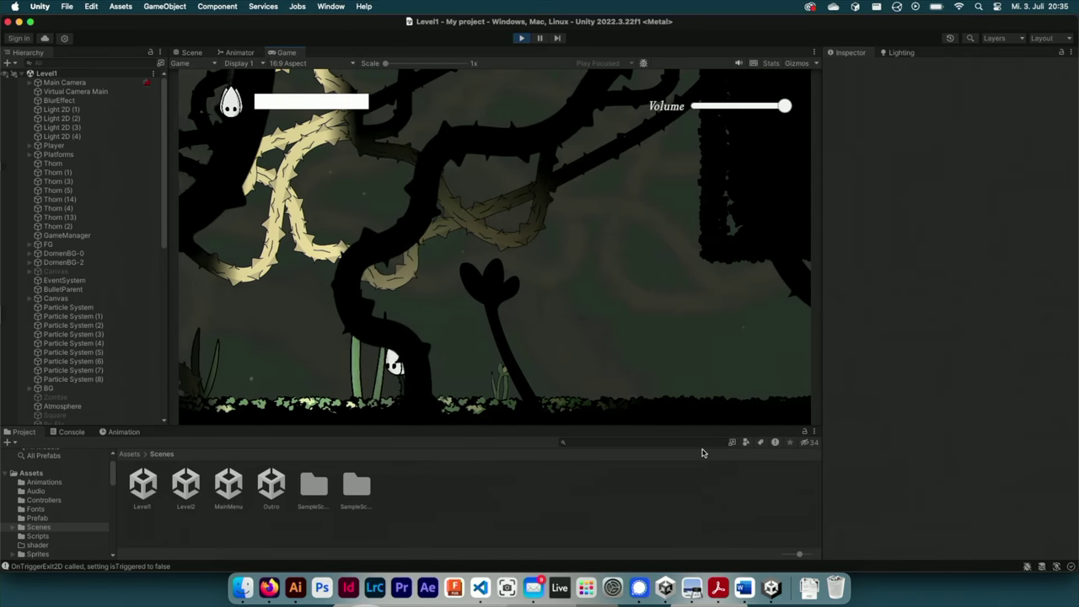
key("Right")
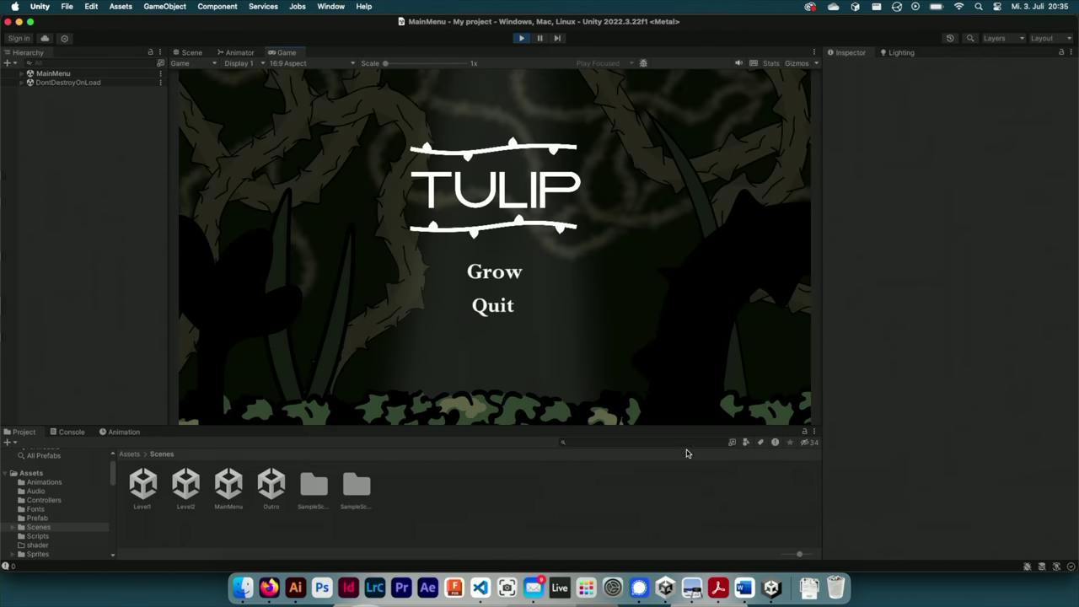
left_click(510, 275)
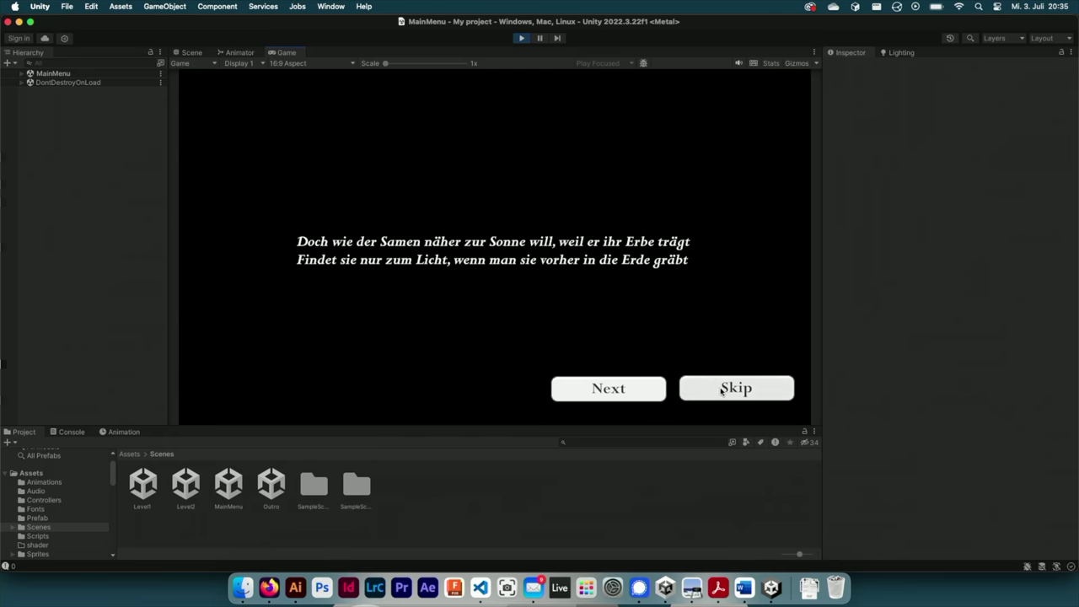
left_click(721, 390)
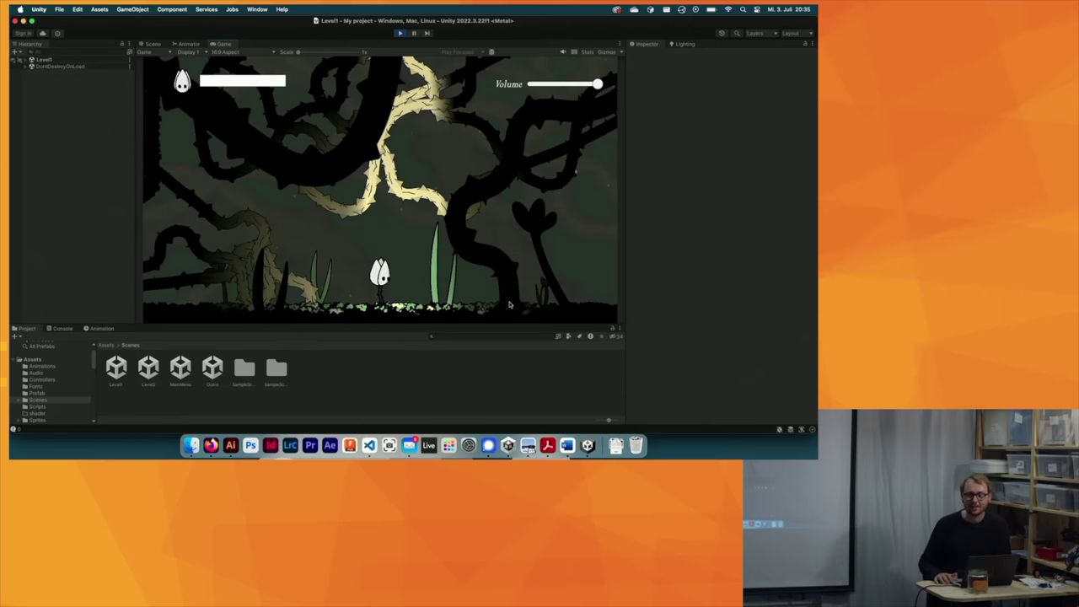
Walk the tulip right past the jump hint onto the raised ledge, then stop playing
key("Left")
key("Right")
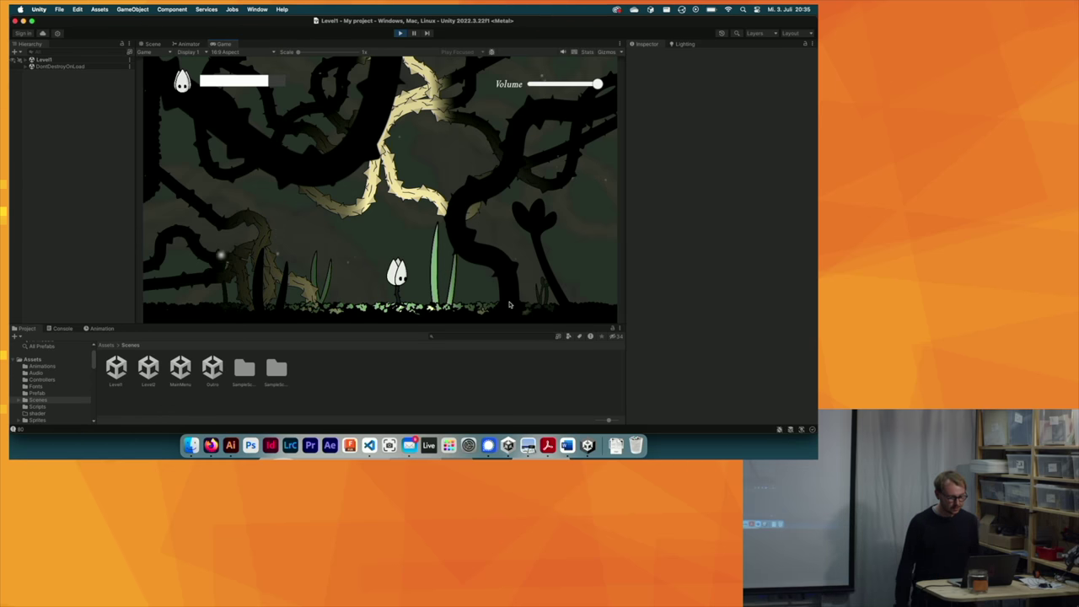
key("Right")
key("Right")
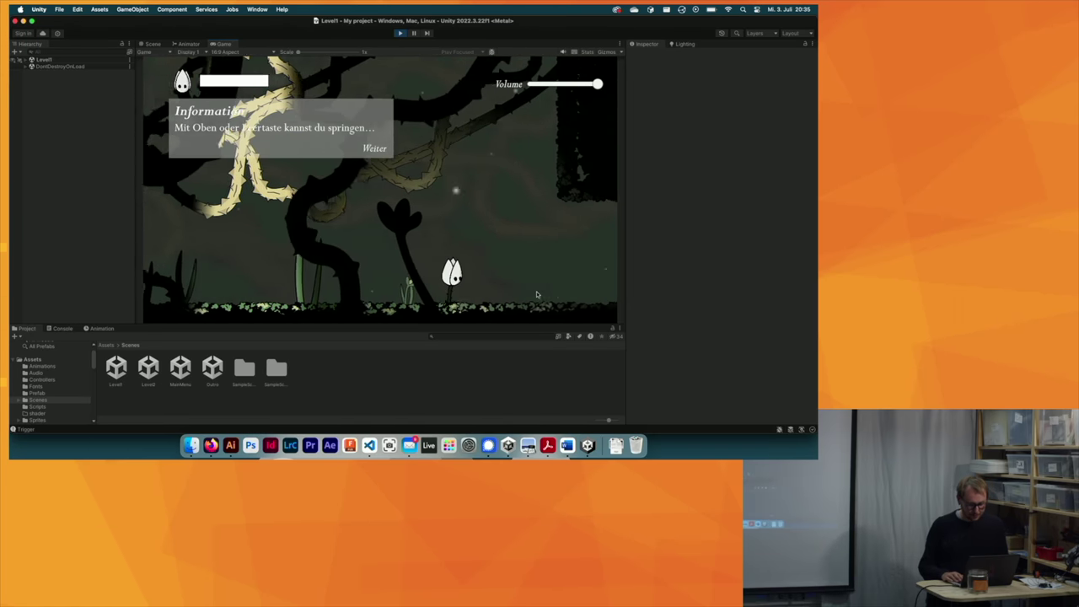
key("Left")
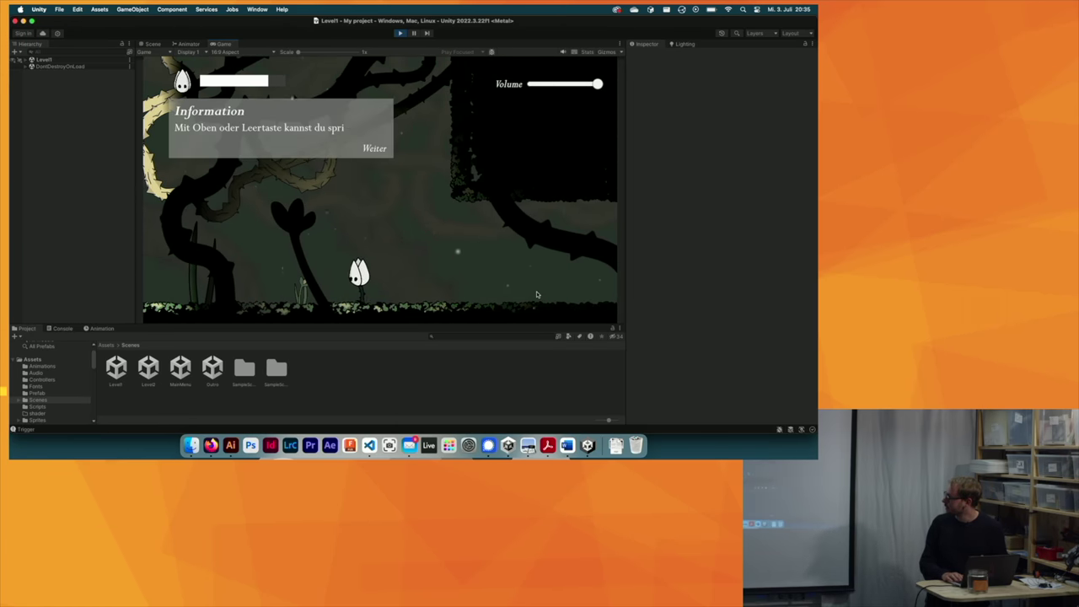
key("Right")
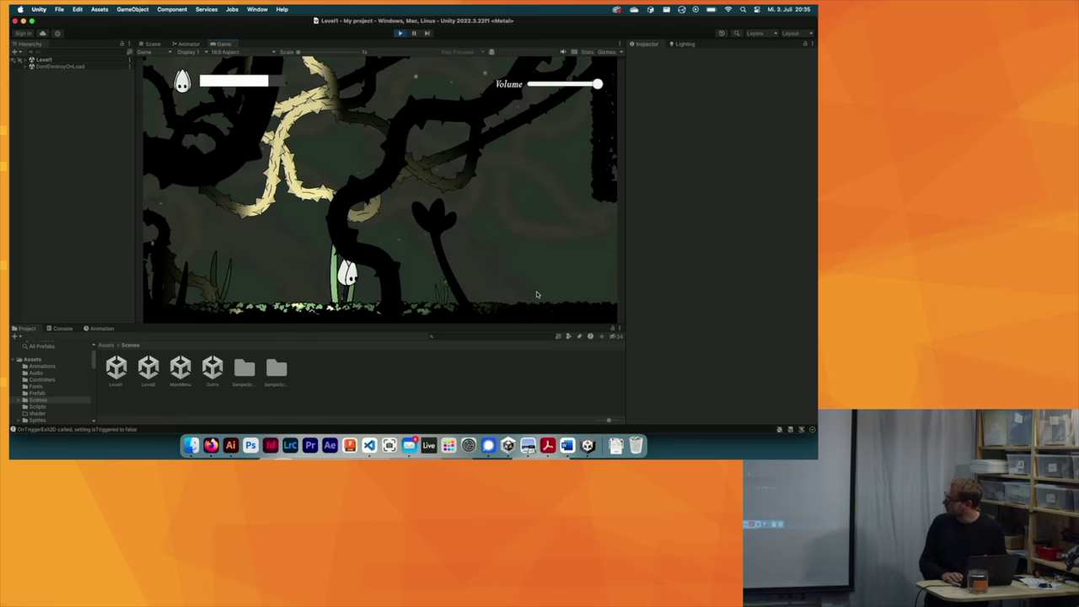
key("Right")
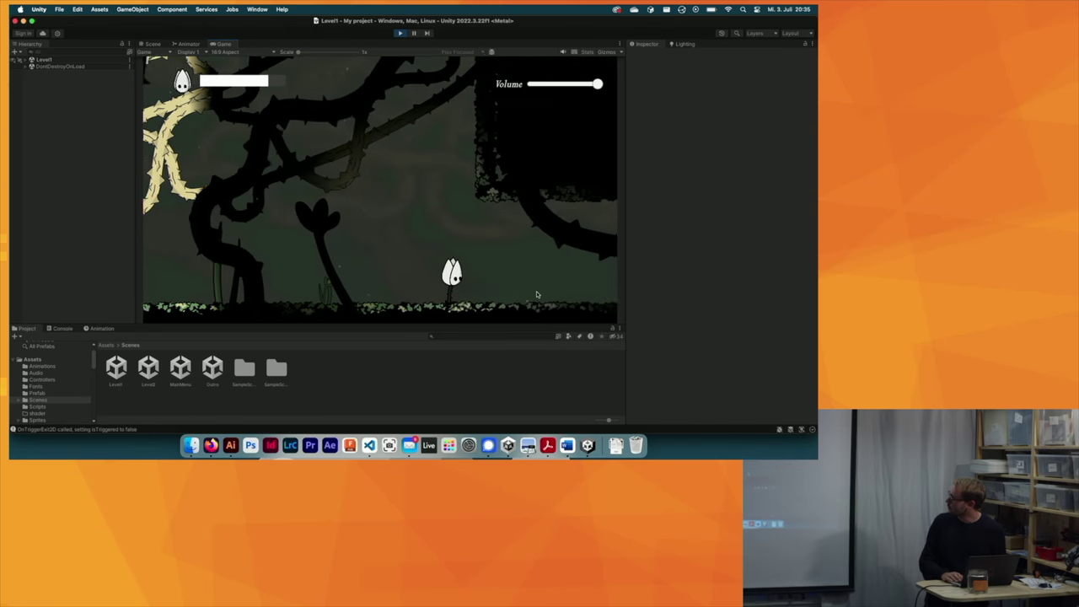
key("Right")
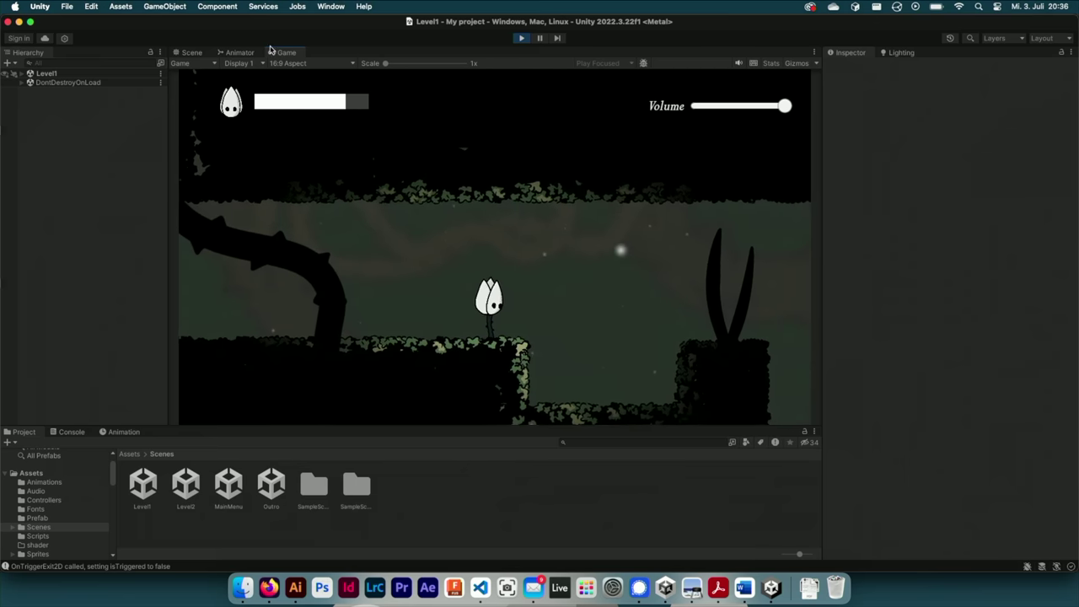
left_click(520, 39)
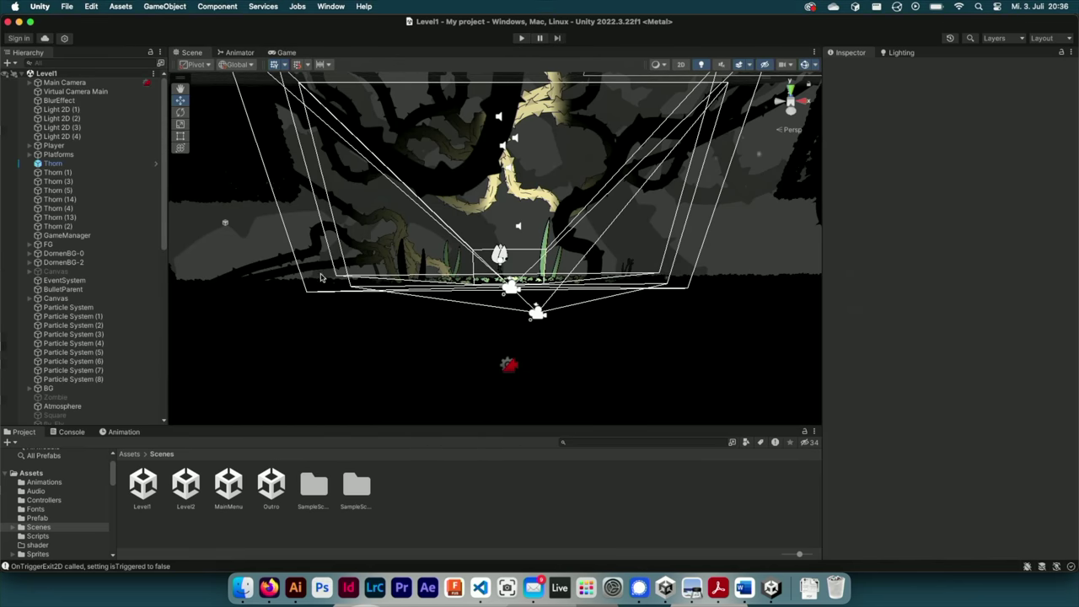
Orbit the Scene view to show the camera frustum around the tulip and vines
mouse_move(731, 274)
left_mouse_down("alt")
mouse_move(673, 317)
mouse_move(702, 324)
mouse_move(724, 299)
left_mouse_up("alt")
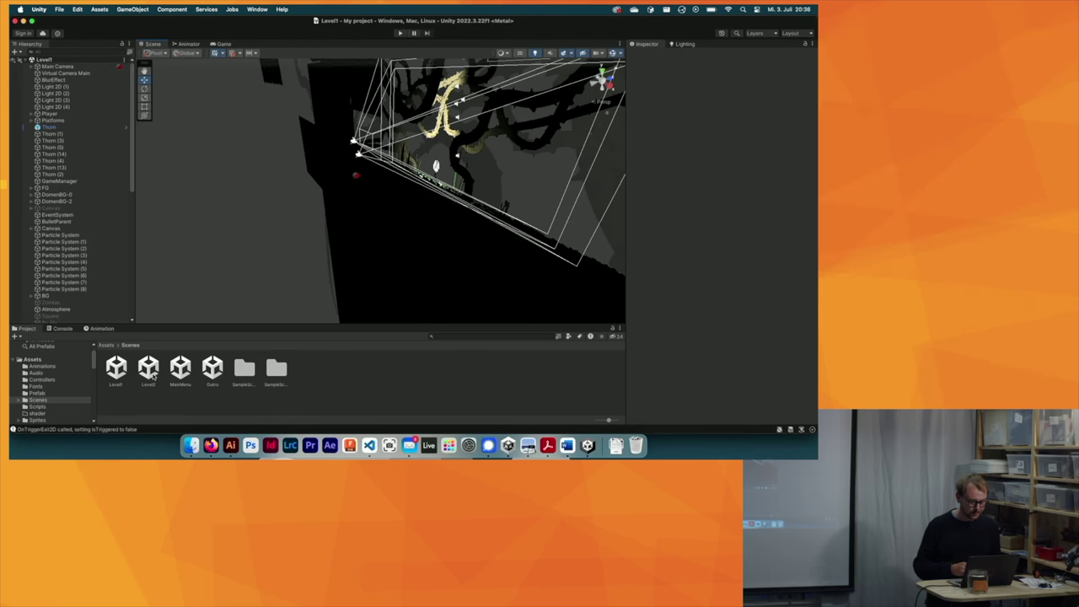
Open the Level2 scene and orbit around the plant in 3D
double_click(191, 497)
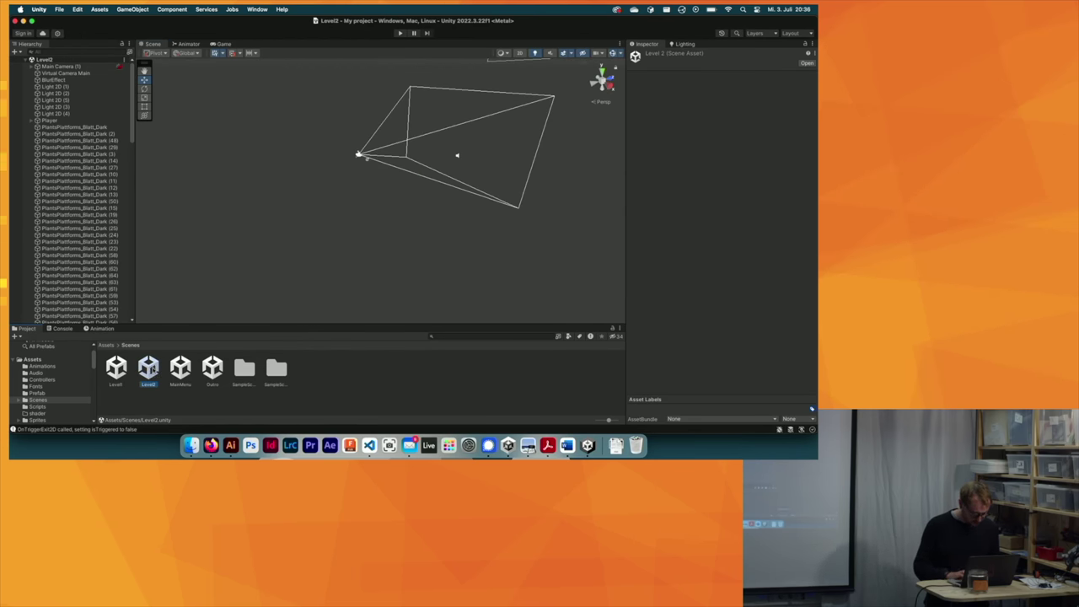
scroll(514, 148, "up", 5)
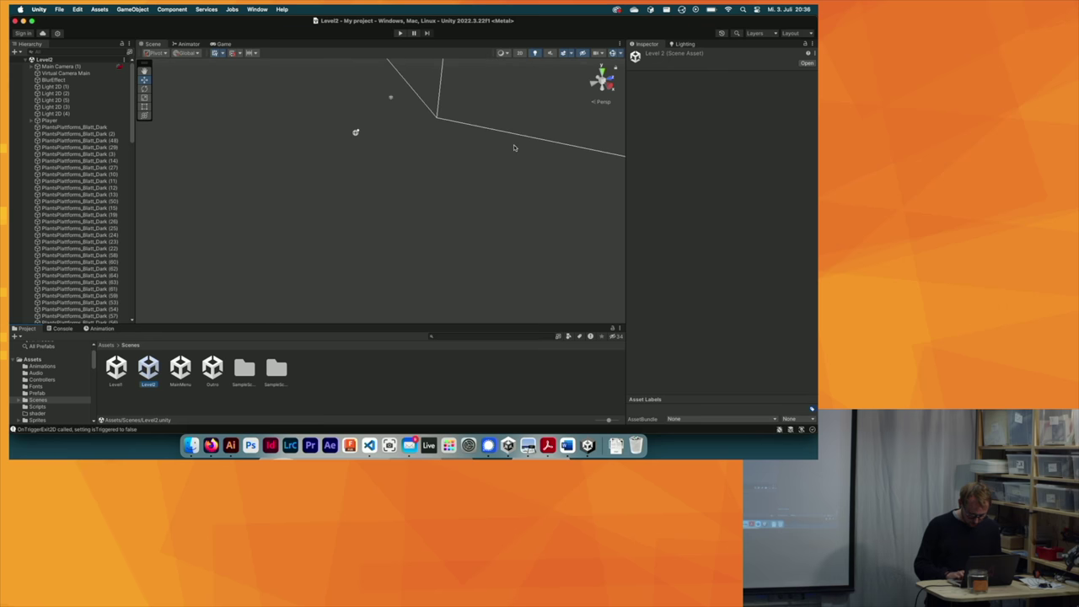
scroll(514, 148, "down", 8)
scroll(514, 148, "down", 5)
left_click_drag(514, 148, 606, 264, "alt")
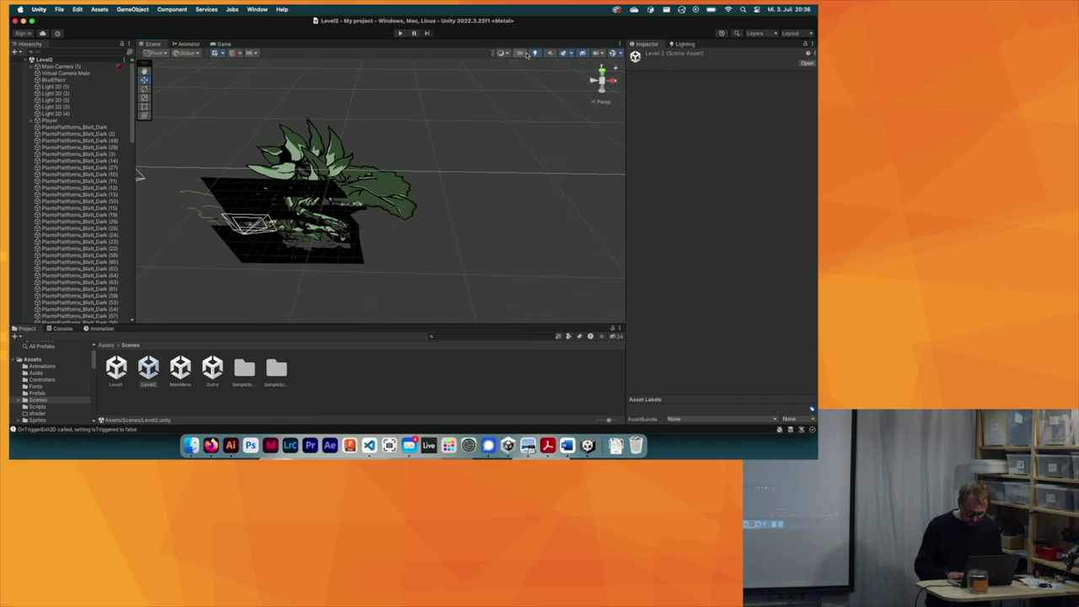
Return Level2 to flat 2D, frame the whole level art, and select Thorn (1)
key("2")
scroll(249, 189, "up", 3)
scroll(249, 189, "up", 3)
scroll(249, 189, "up", 3)
scroll(250, 189, "up", 3)
scroll(250, 188, "down", 2)
scroll(279, 220, "down", 2)
scroll(295, 241, "down", 3)
scroll(297, 244, "down", 3)
scroll(297, 243, "up", 3)
scroll(519, 165, "up", 3)
left_click(451, 160)
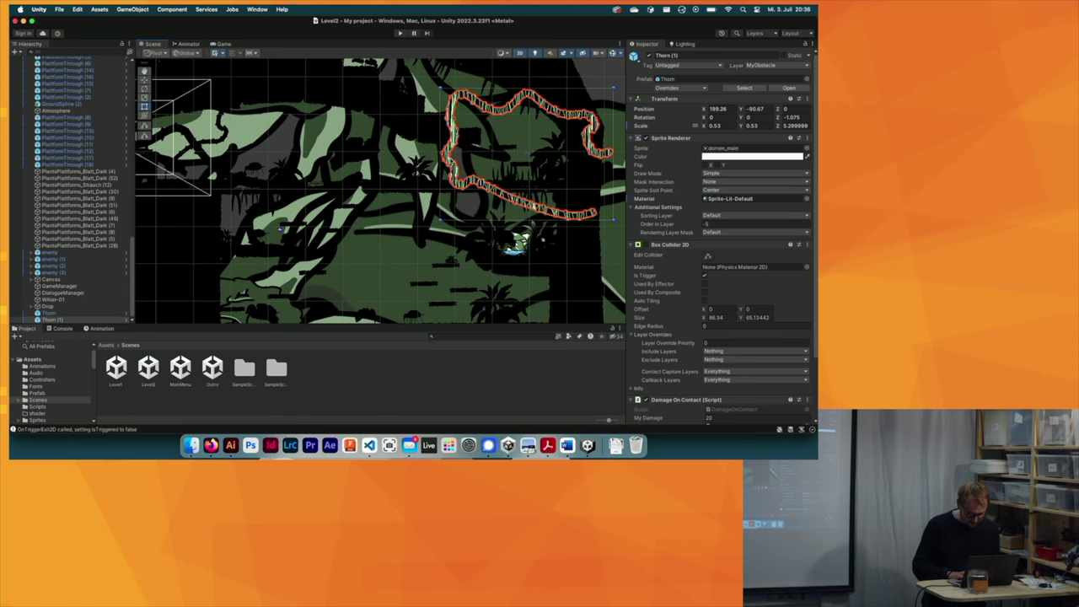
Select the lower thorn object in the Level2 Scene view
scroll(429, 281, "down", 5)
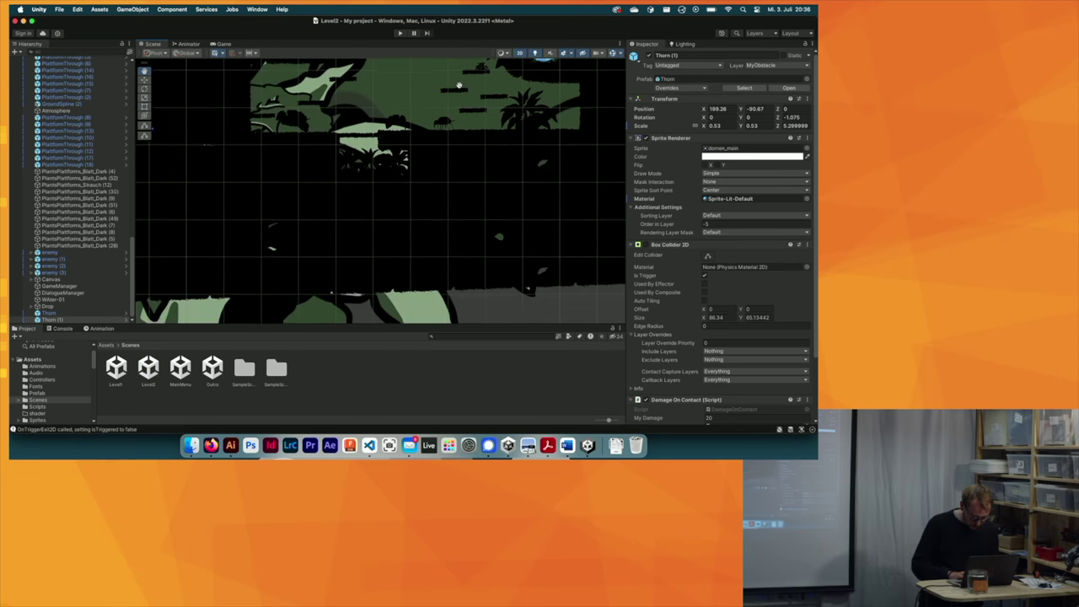
scroll(396, 237, "up", 2)
scroll(360, 244, "down", 3)
left_click(362, 253)
Review its Thorn (Script) settings in the Inspector, then open Thorn.cs in the code editor
scroll(370, 275, "up", 5)
scroll(342, 279, "down", 3)
scroll(341, 279, "down", 2)
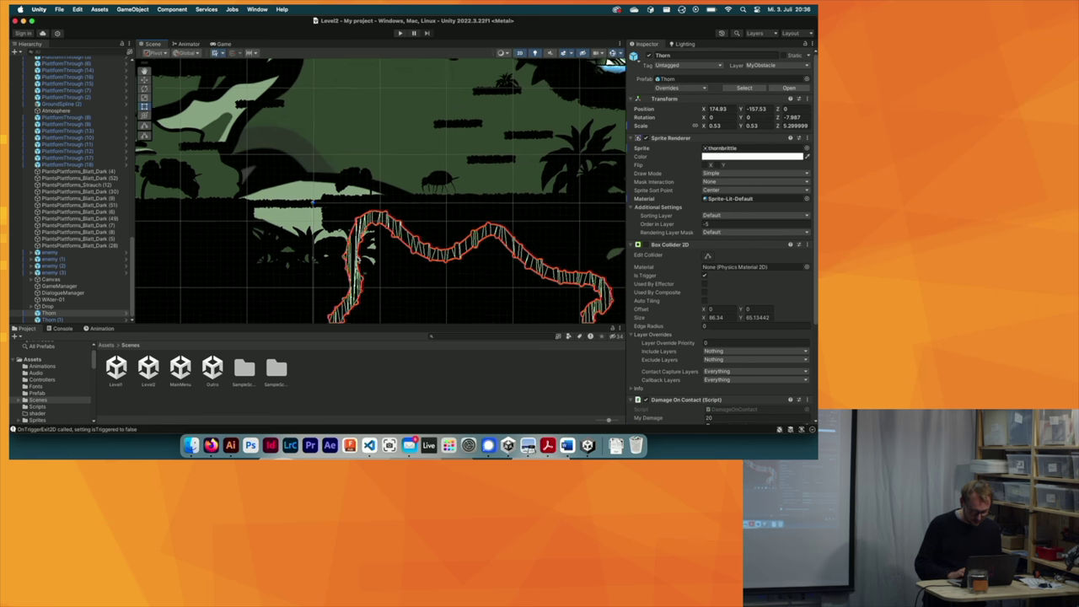
scroll(516, 217, "down", 5)
scroll(516, 217, "up", 3)
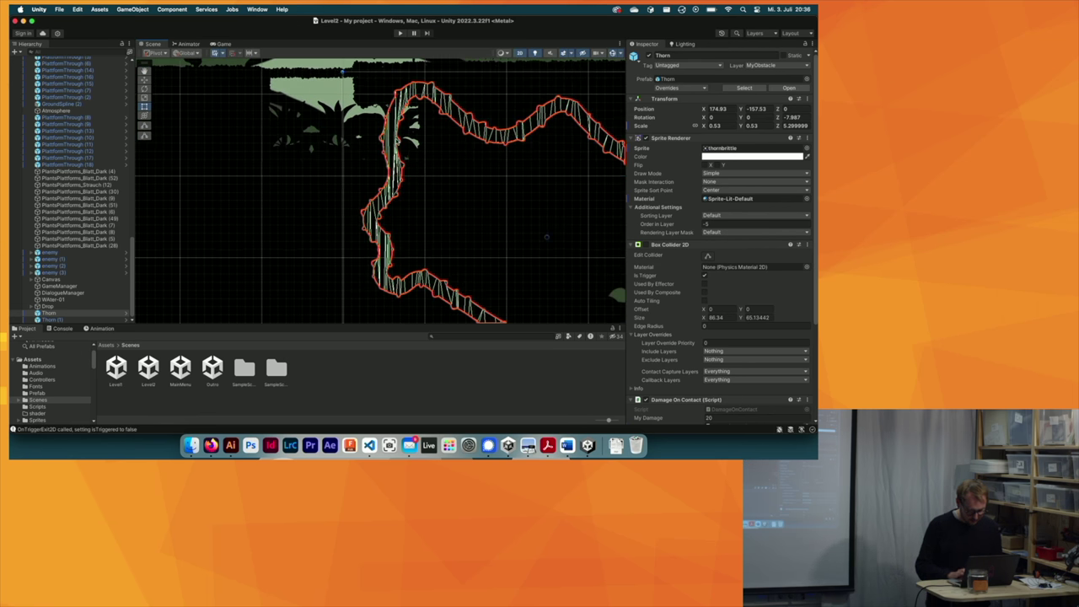
scroll(674, 344, "down", 3)
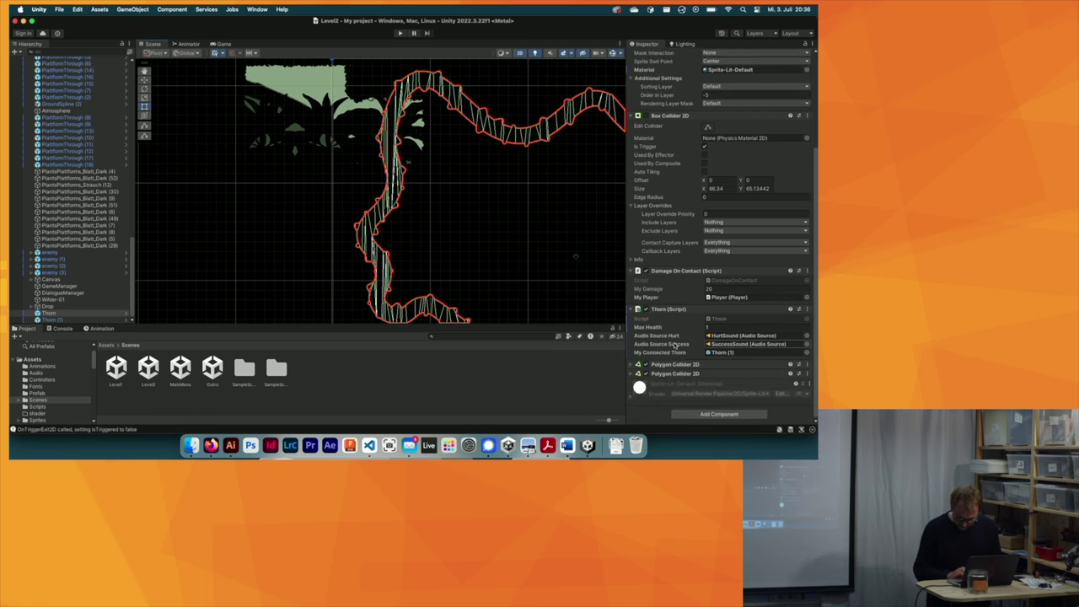
left_click(669, 311)
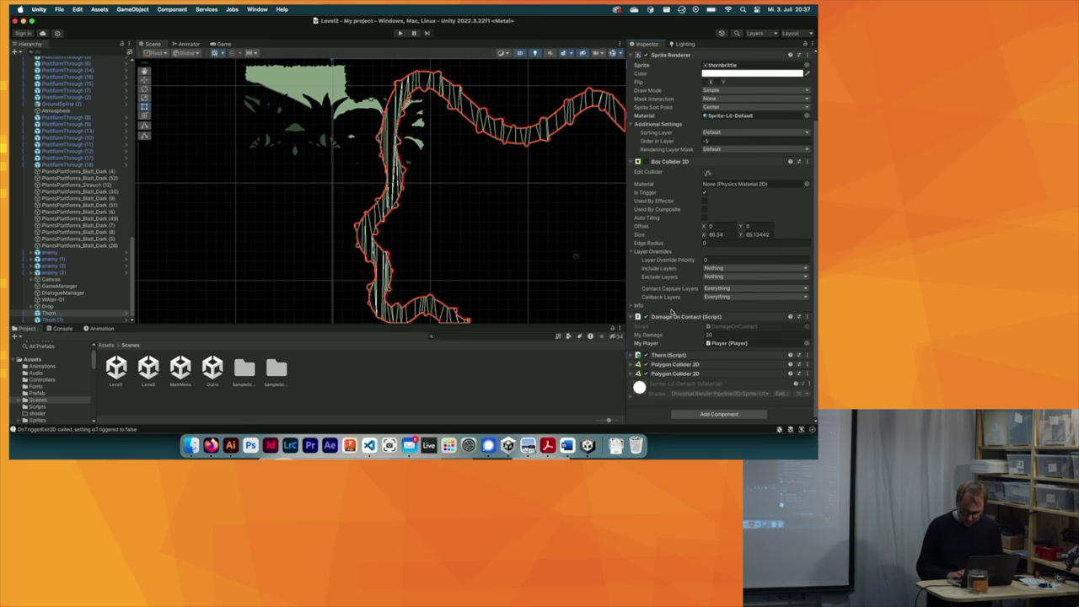
left_click(629, 355)
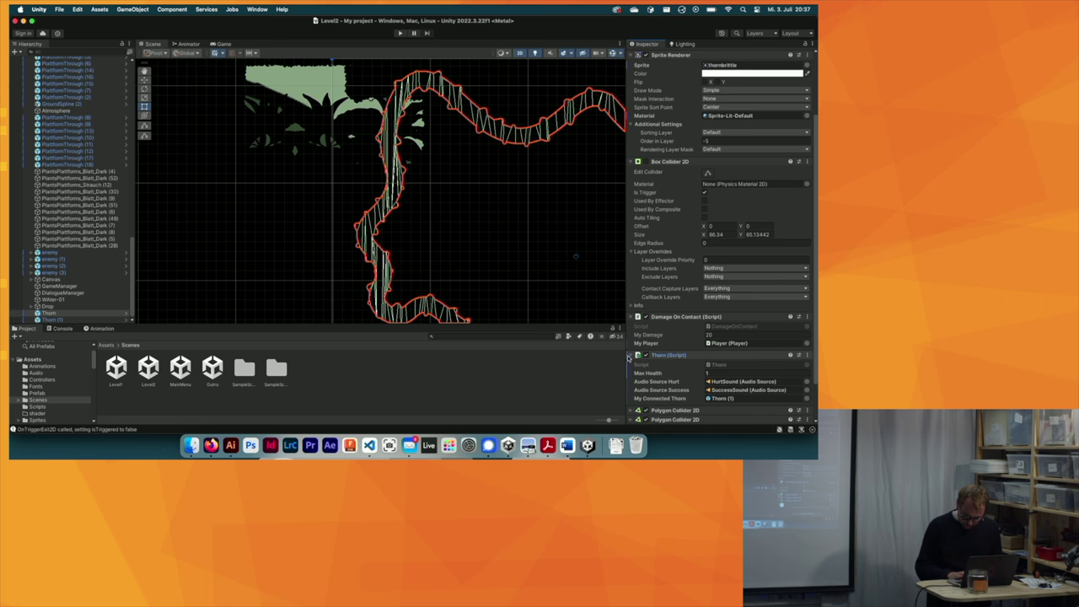
double_click(730, 369)
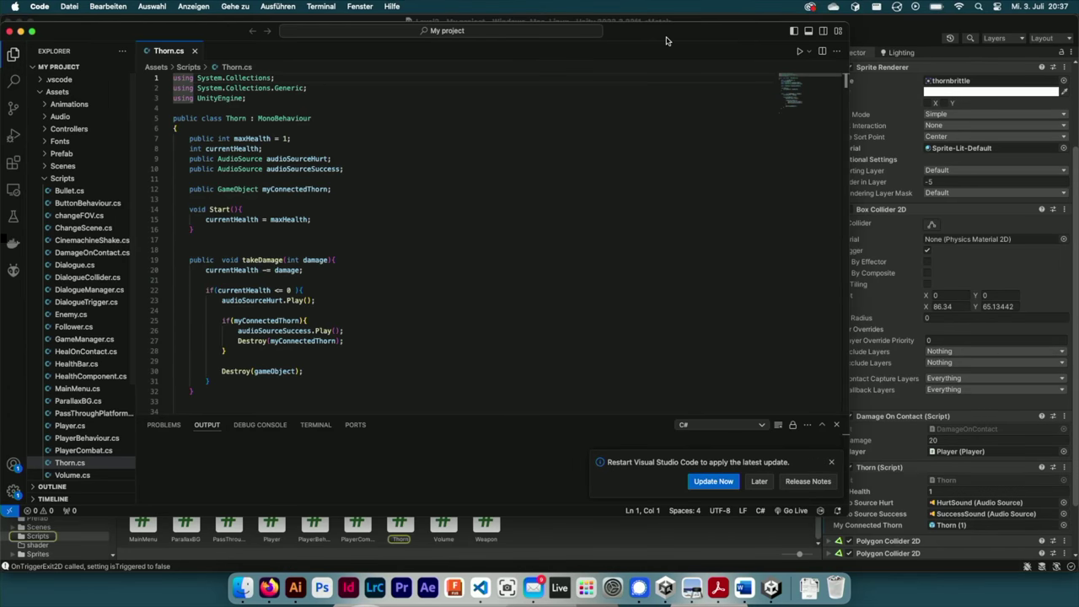
Highlight the myConnectedThorn declaration on line 12 of Thorn.cs, then minimize VS Code
scroll(286, 249, "down", 2)
scroll(286, 249, "up", 2)
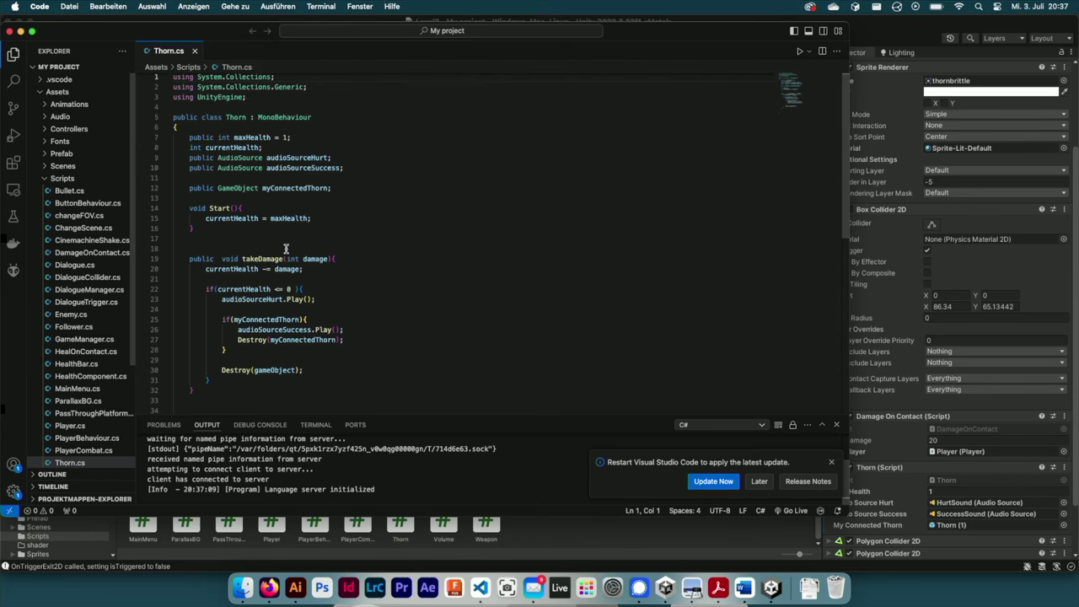
scroll(240, 154, "down", 2)
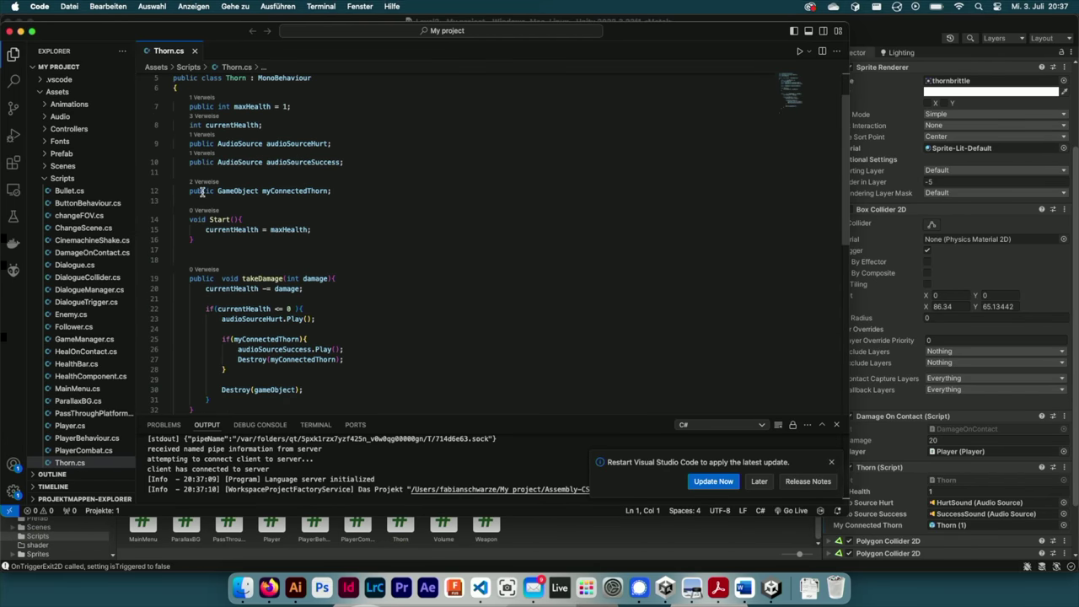
left_click_drag(187, 191, 357, 191)
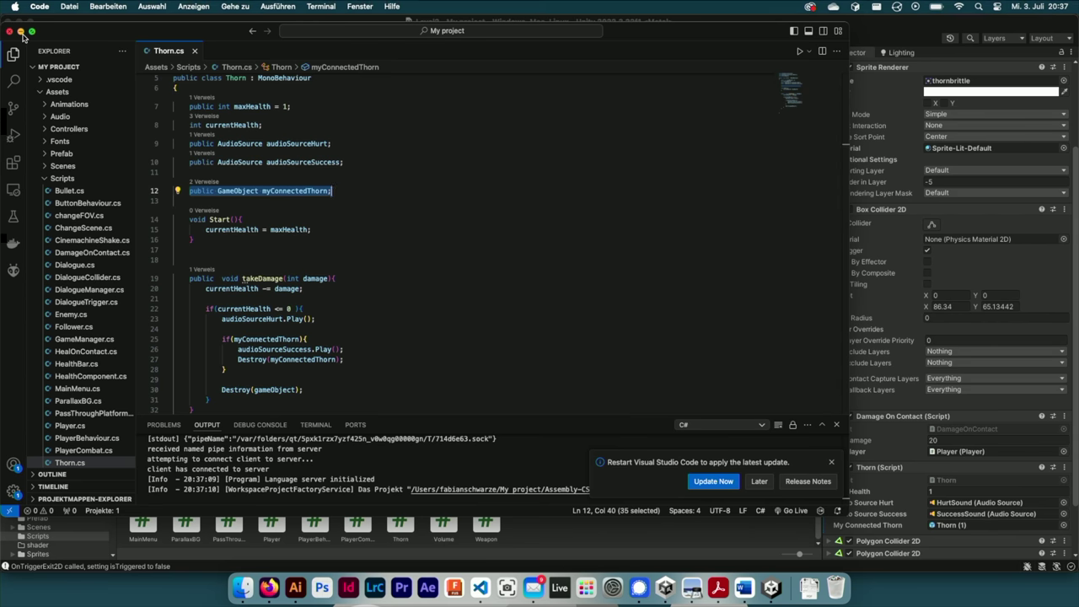
left_click(21, 32)
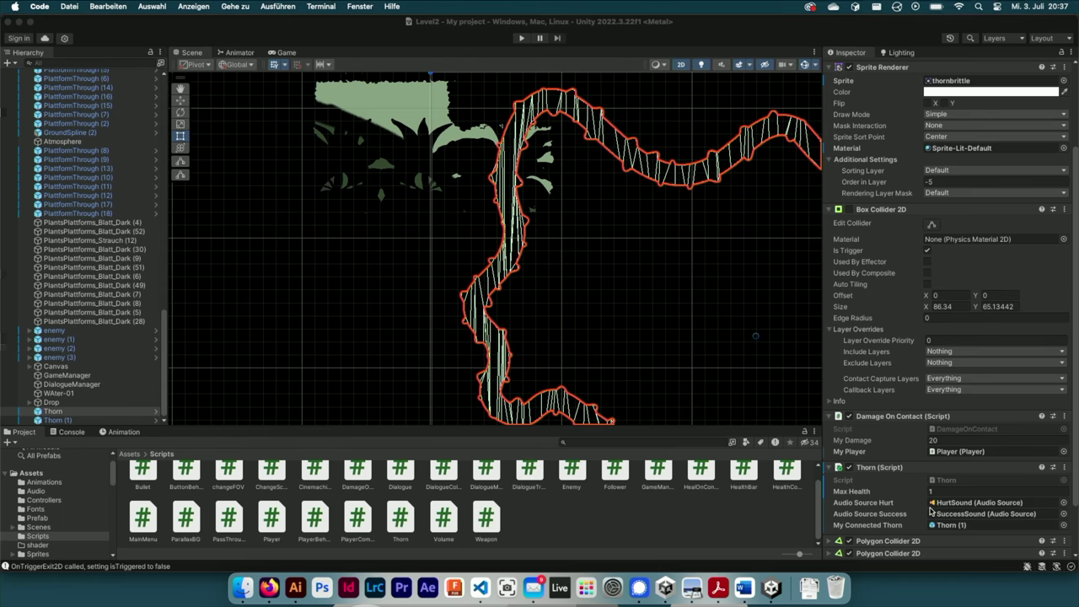
Scroll through Thorn.cs and bring the Unity editor back to the front
scroll(931, 509, "down", 3)
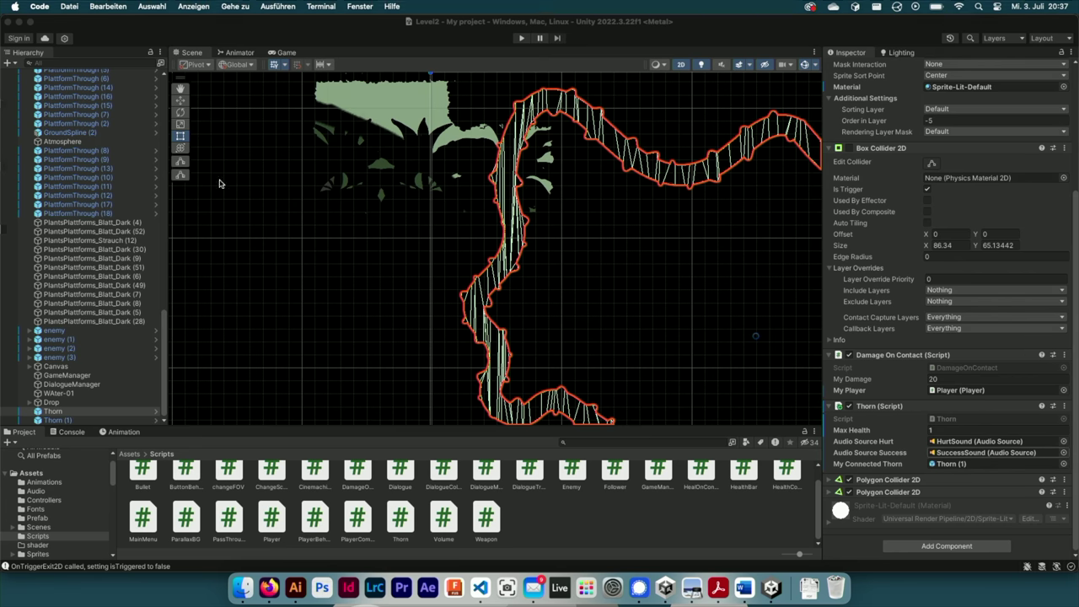
scroll(422, 239, "down", 2)
scroll(422, 239, "down", 5)
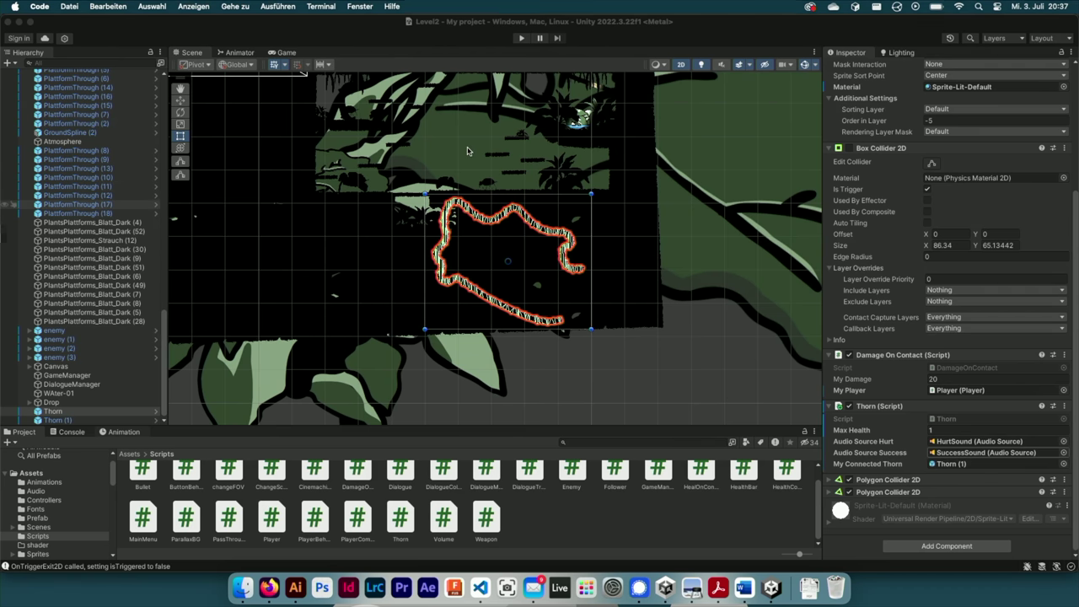
left_click(483, 181)
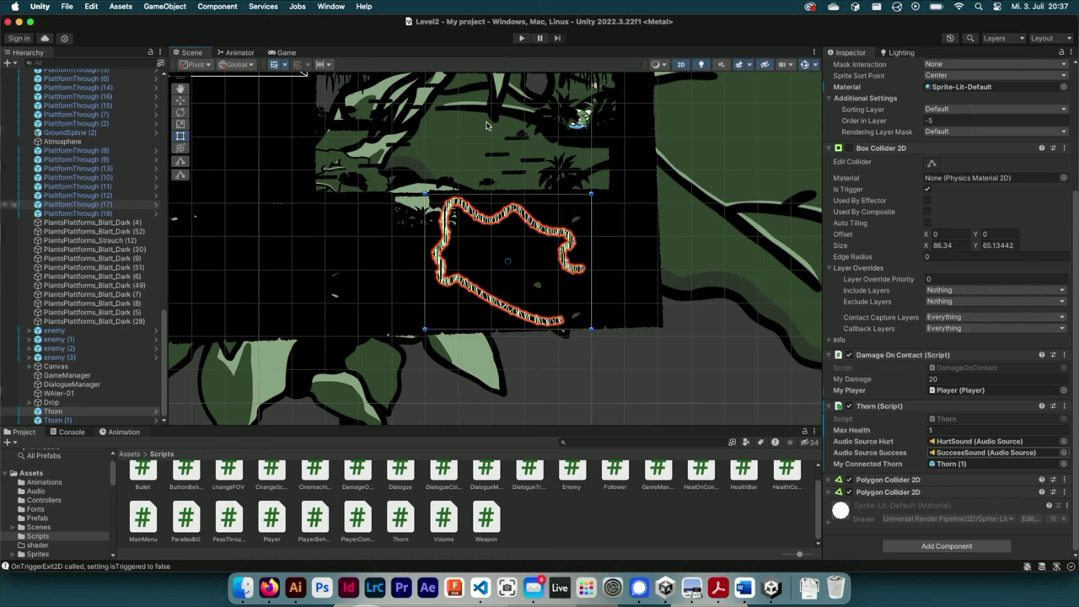
Select the upper thorn, lower thorn and dark leaf to compare them, then play Level2
middle_click_drag(487, 126, 462, 226)
left_click(483, 172)
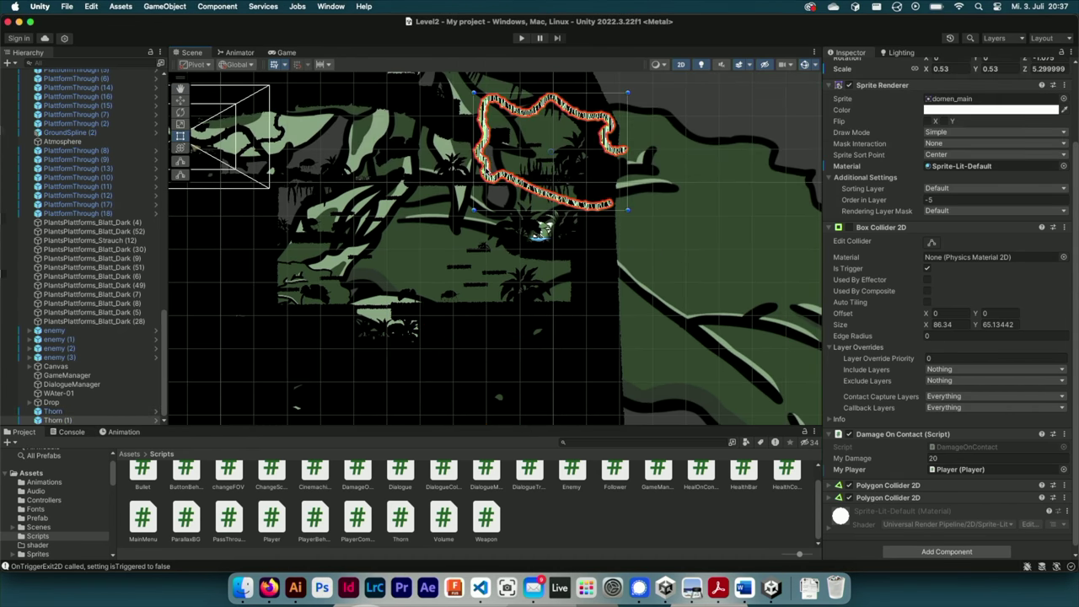
left_click(412, 332)
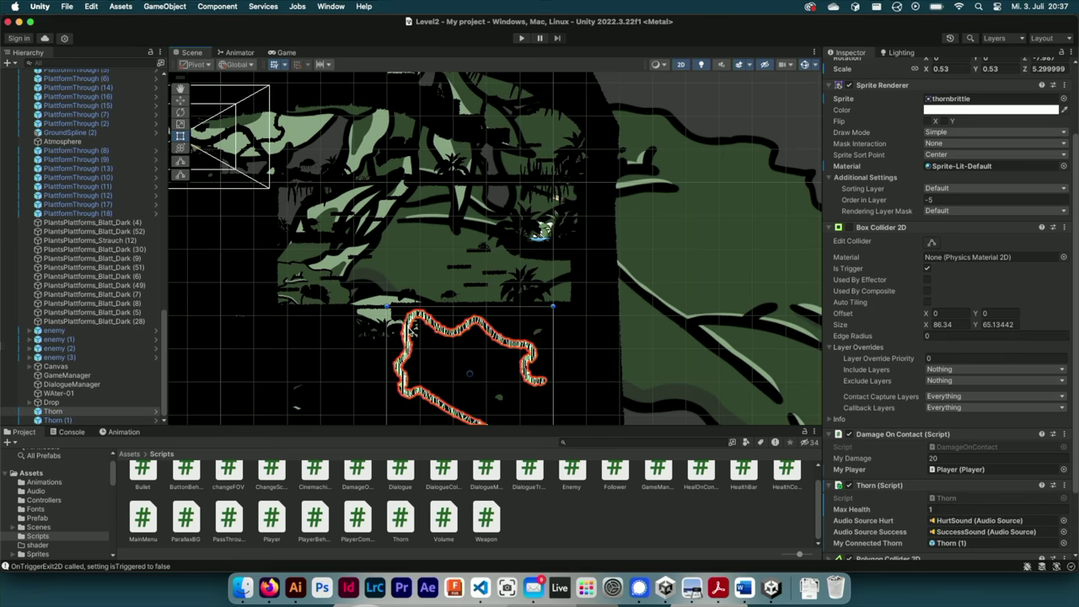
left_click(490, 169)
left_click(445, 243)
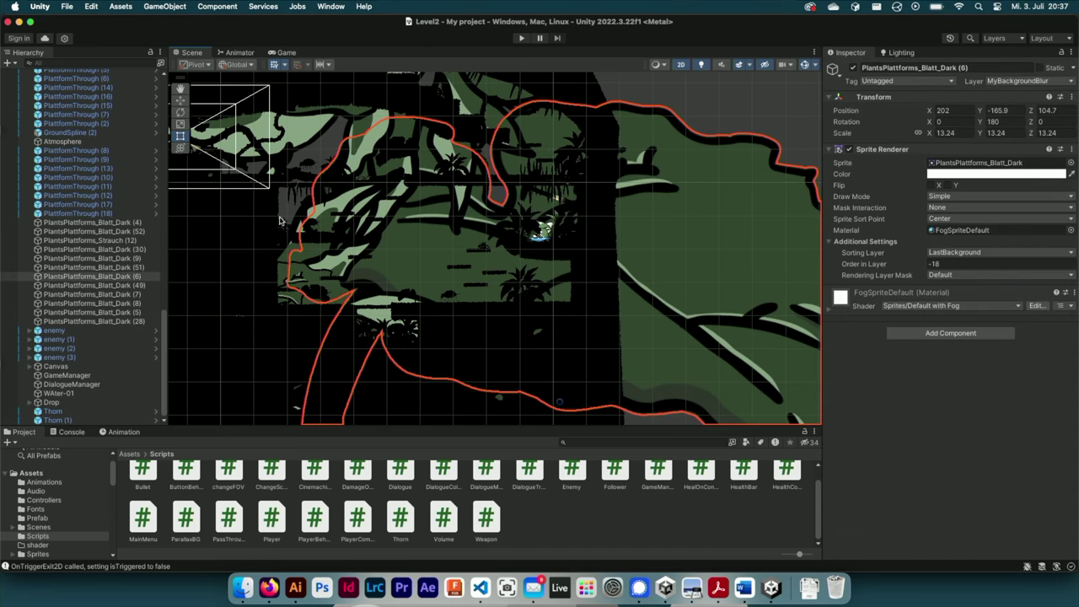
scroll(281, 221, "up", 3)
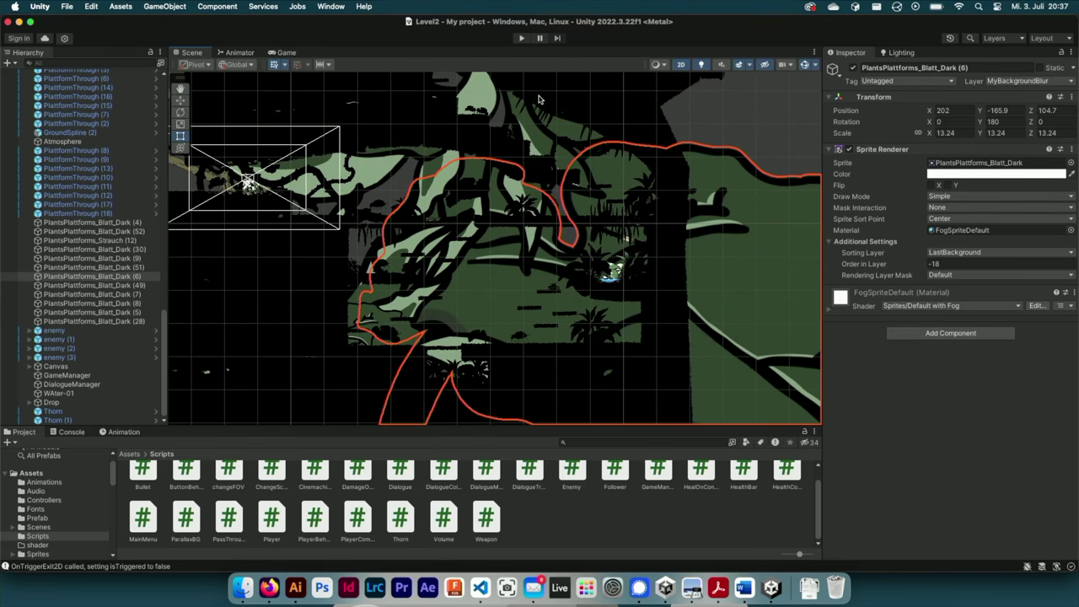
left_click(523, 38)
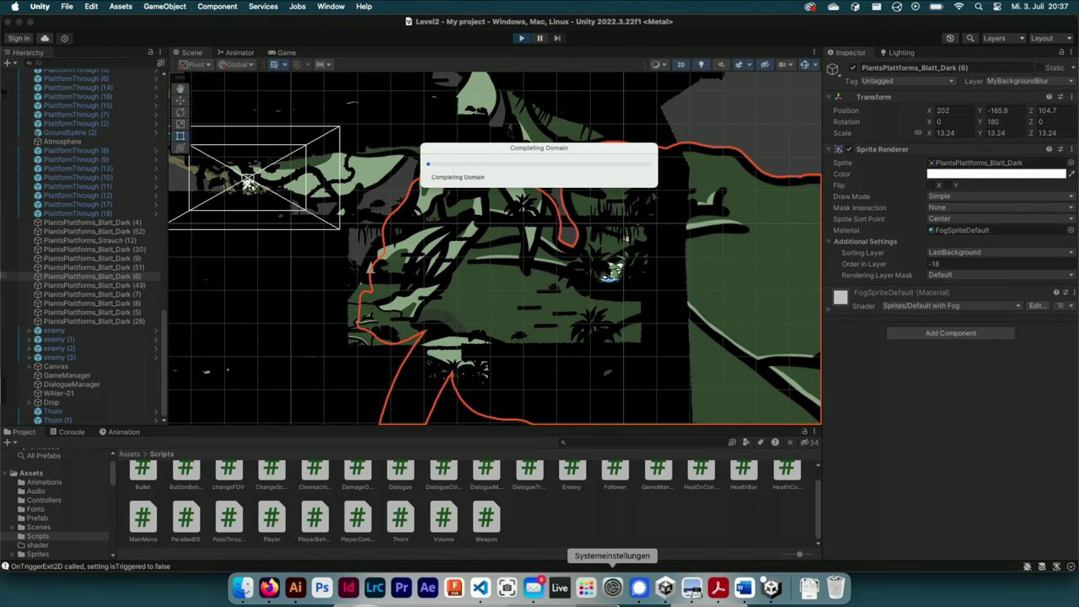
Walk the tulip right past the enemy until the weaker-vine information hint appears
key("d")
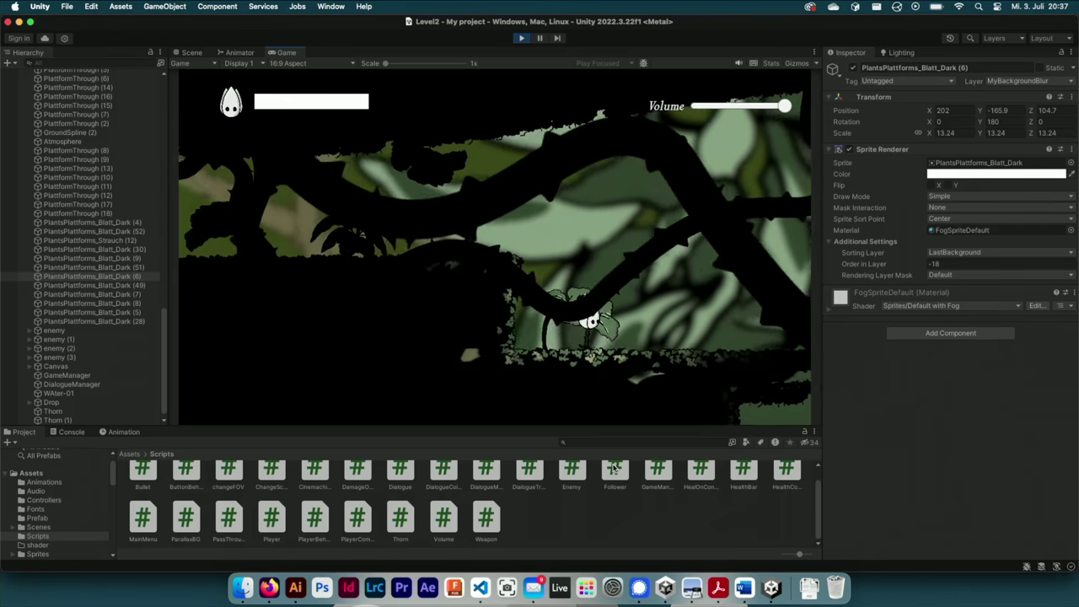
key("d")
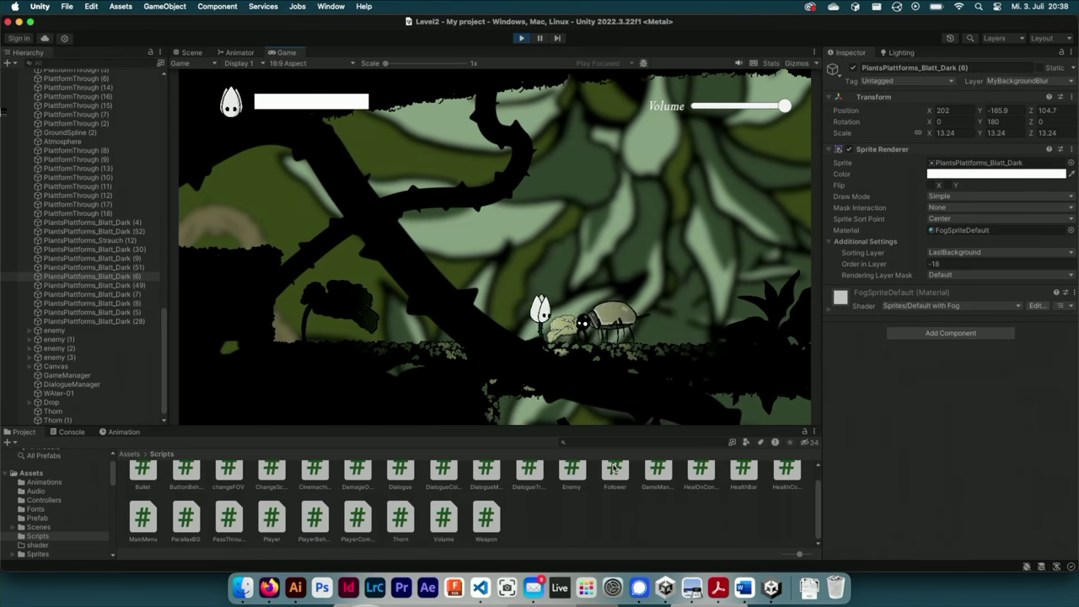
key("d")
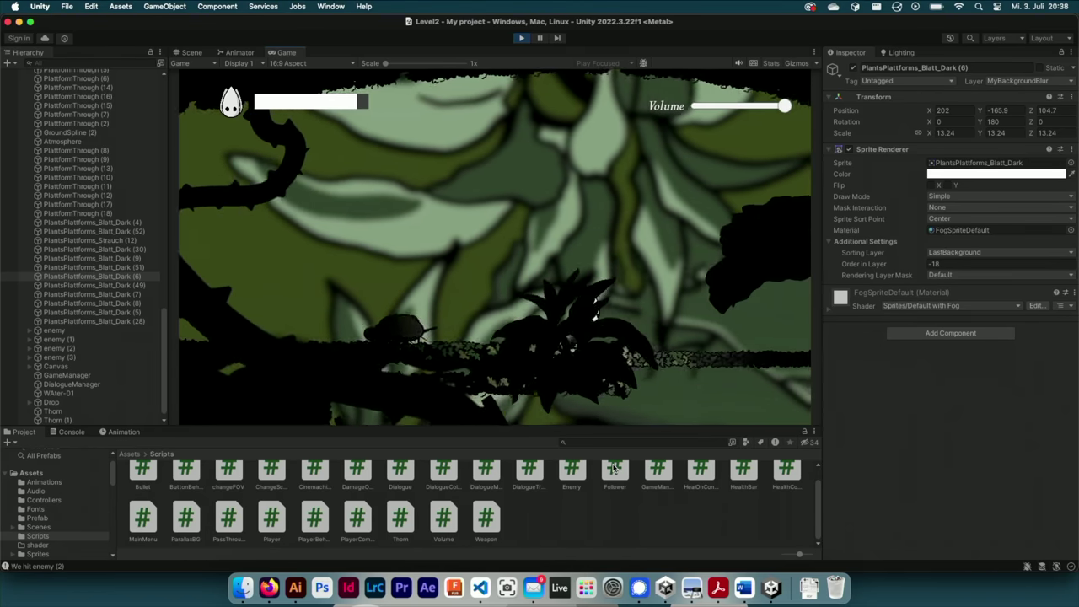
key("d")
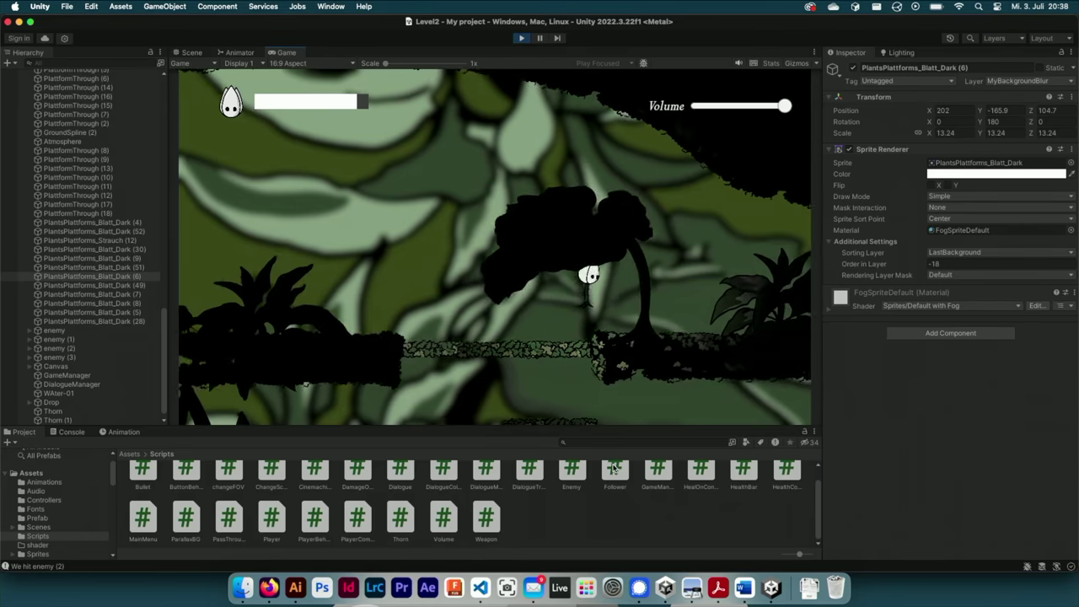
key("d")
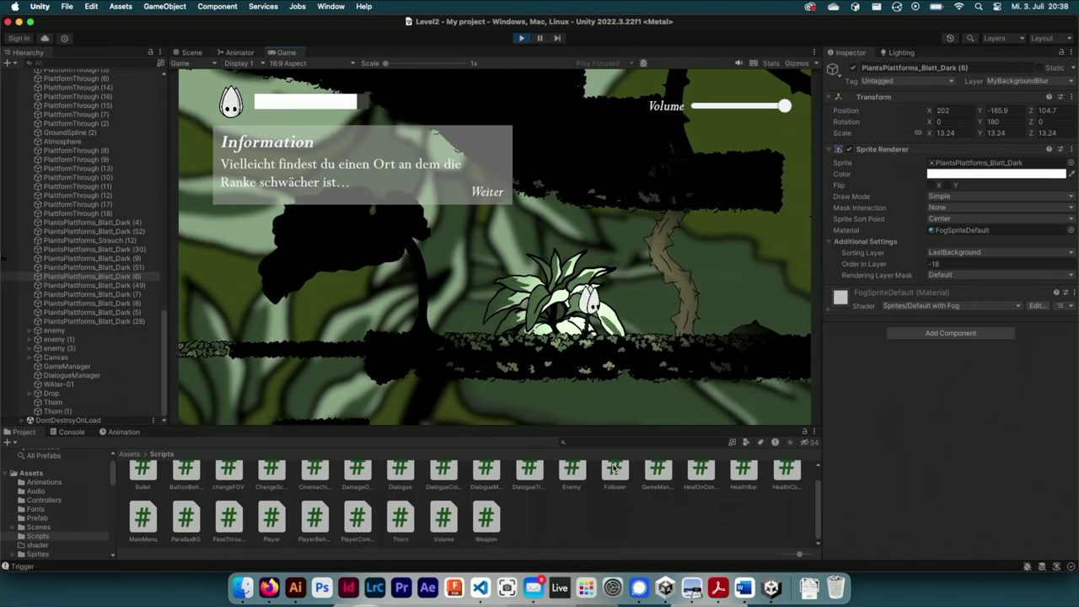
key("d")
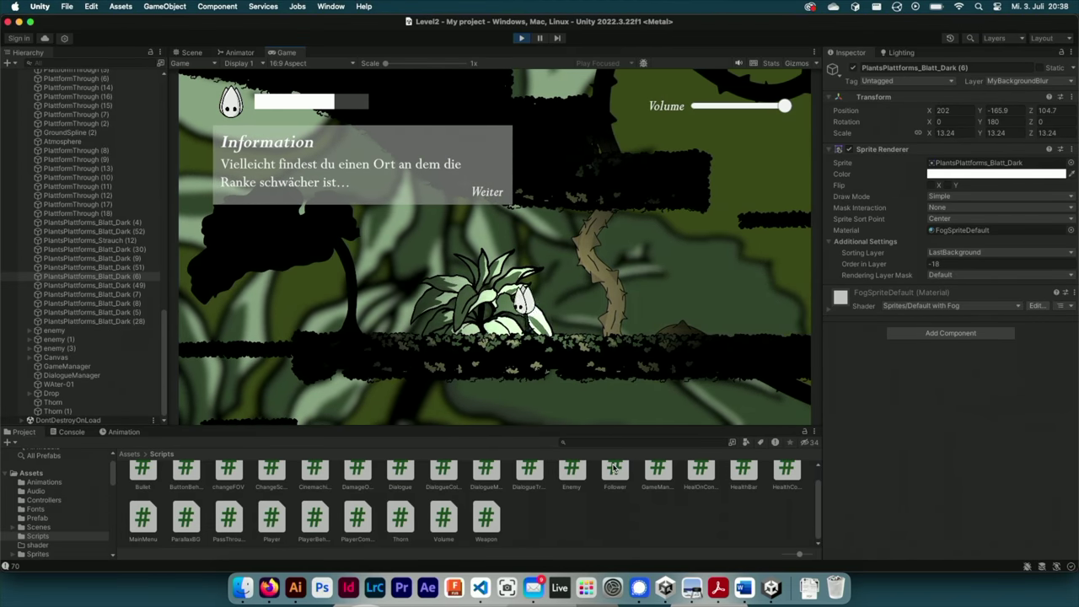
Dismiss the hint, walk back left and drop to the lower area, then stop playing
key("a")
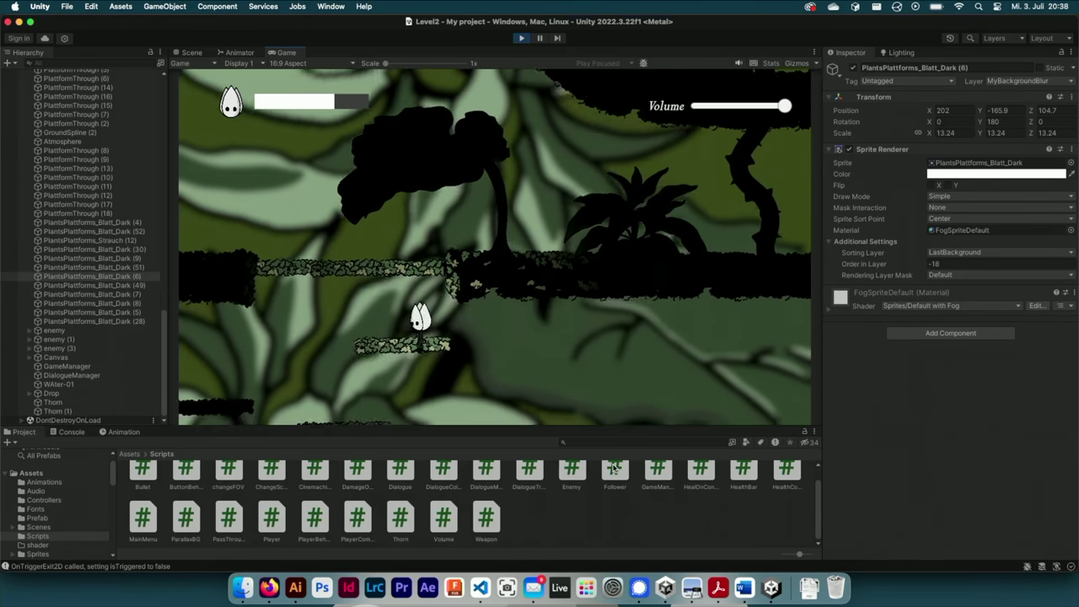
key("s")
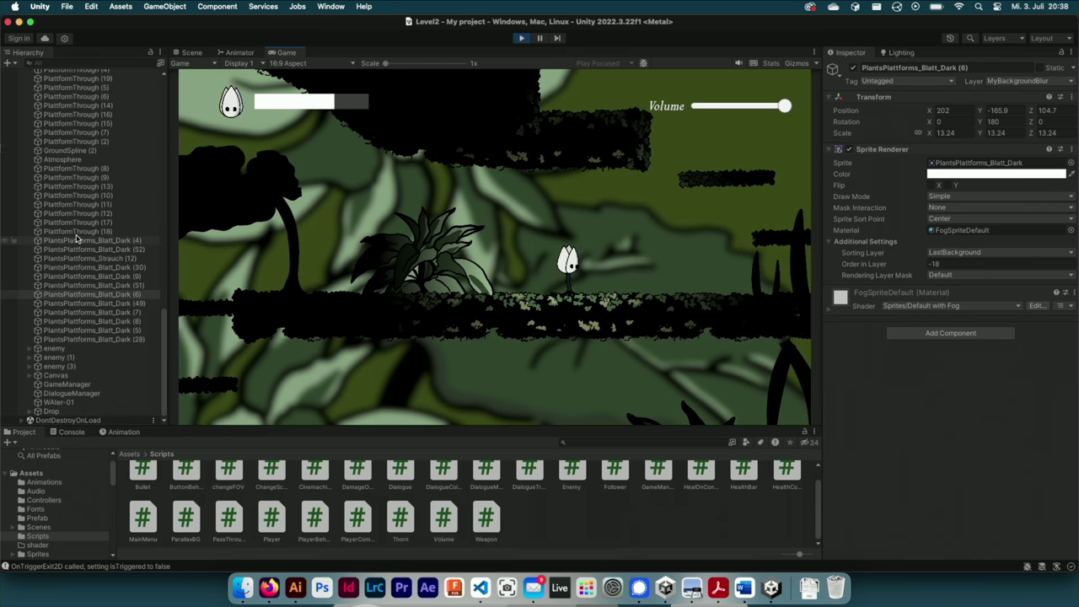
scroll(76, 240, "up", 5)
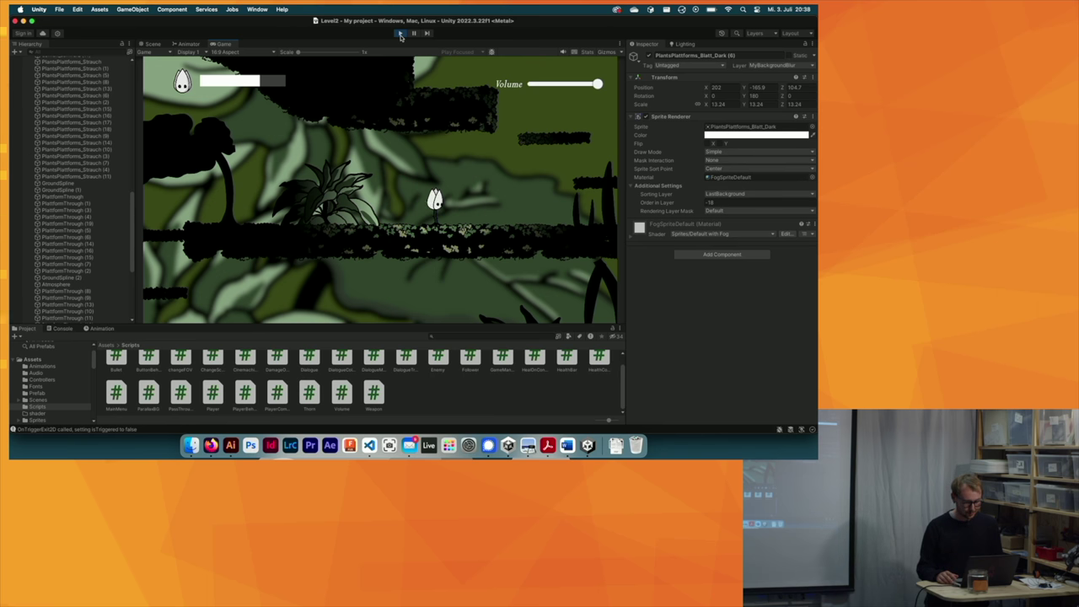
left_click(400, 33)
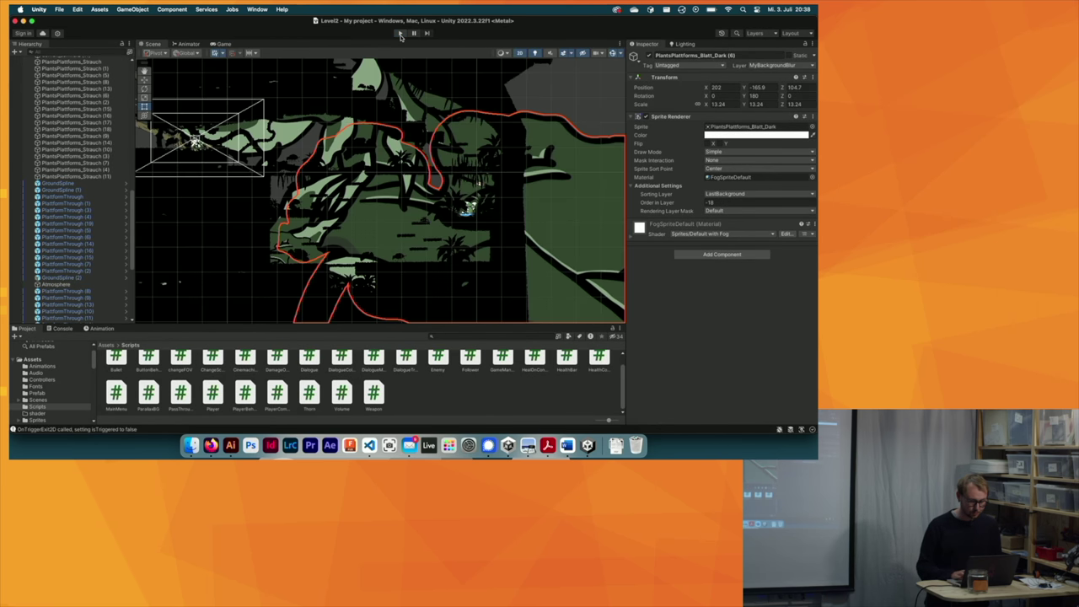